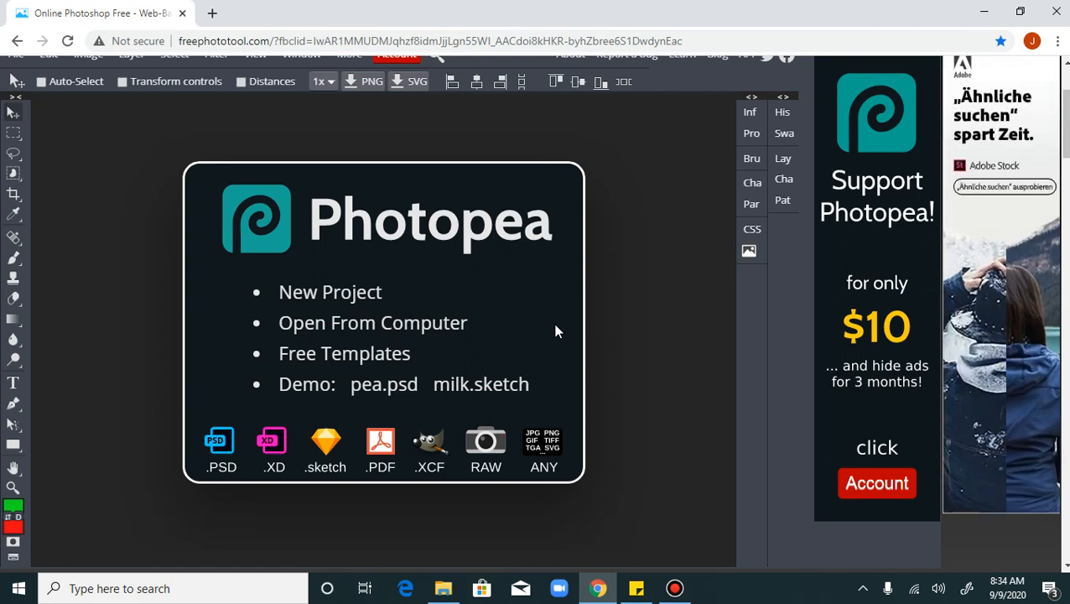
Create a new project named Gradient using the FB Event Image size of 1920 × 1080 px with a transparent background
{"action": "left_click", "coordinate": [343, 299]}
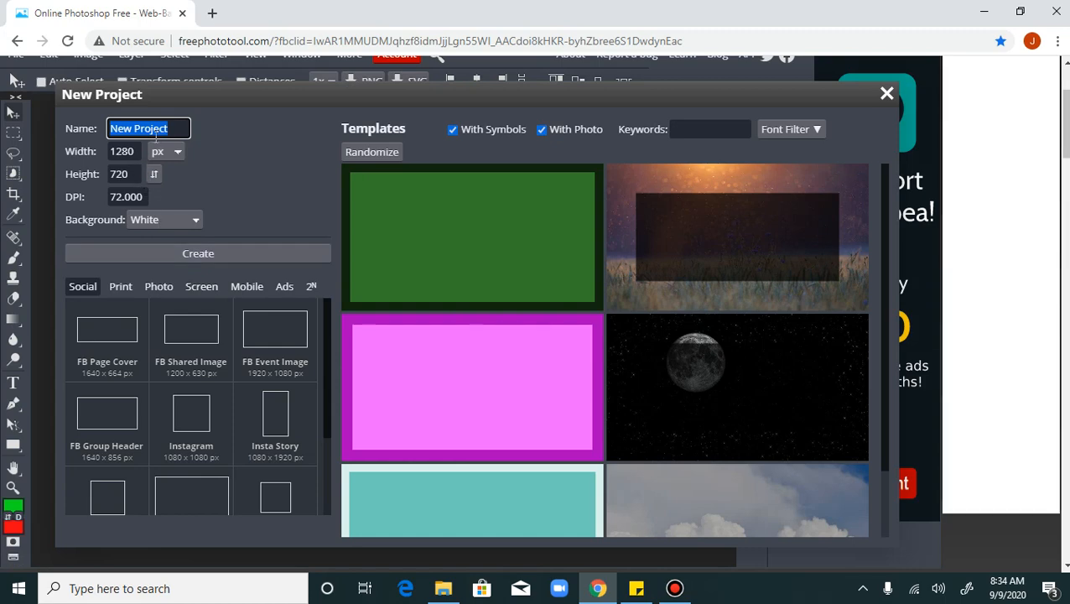
{"action": "type", "text": "Gradie"}
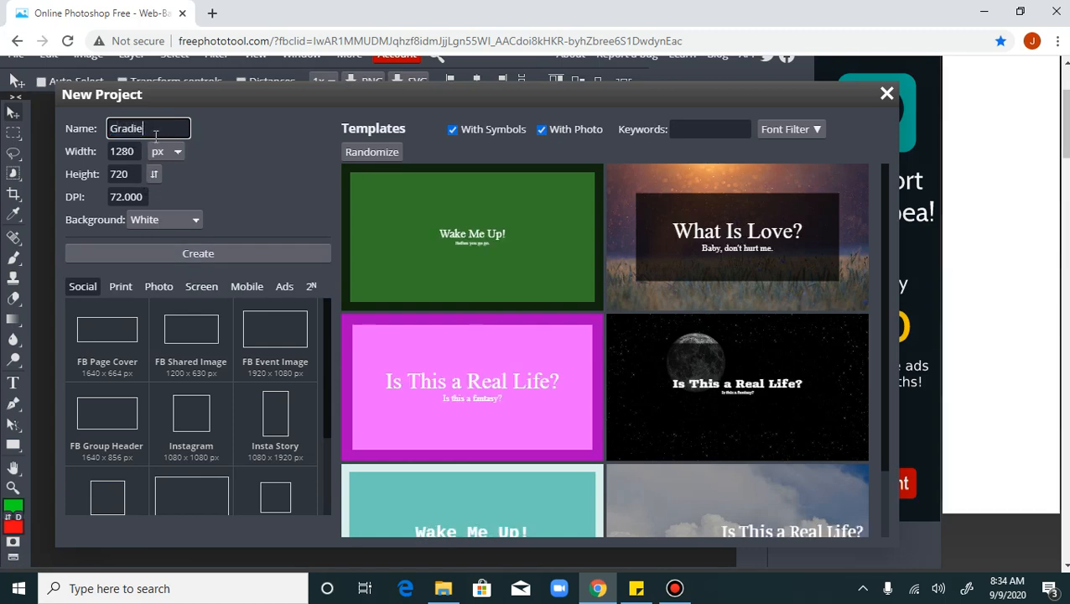
{"action": "type", "text": "nt"}
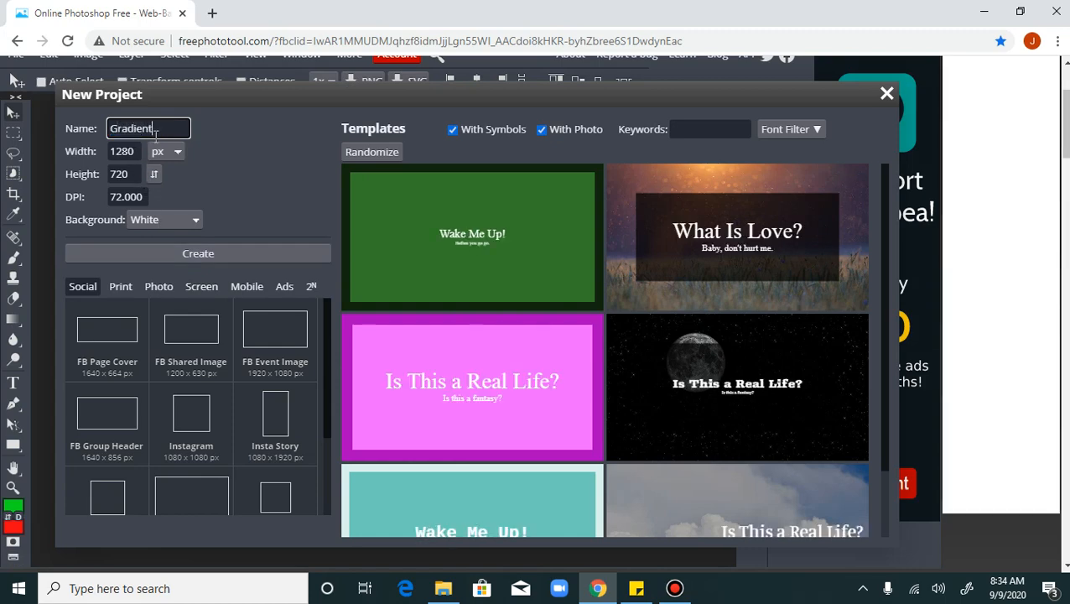
{"action": "left_click", "coordinate": [298, 323]}
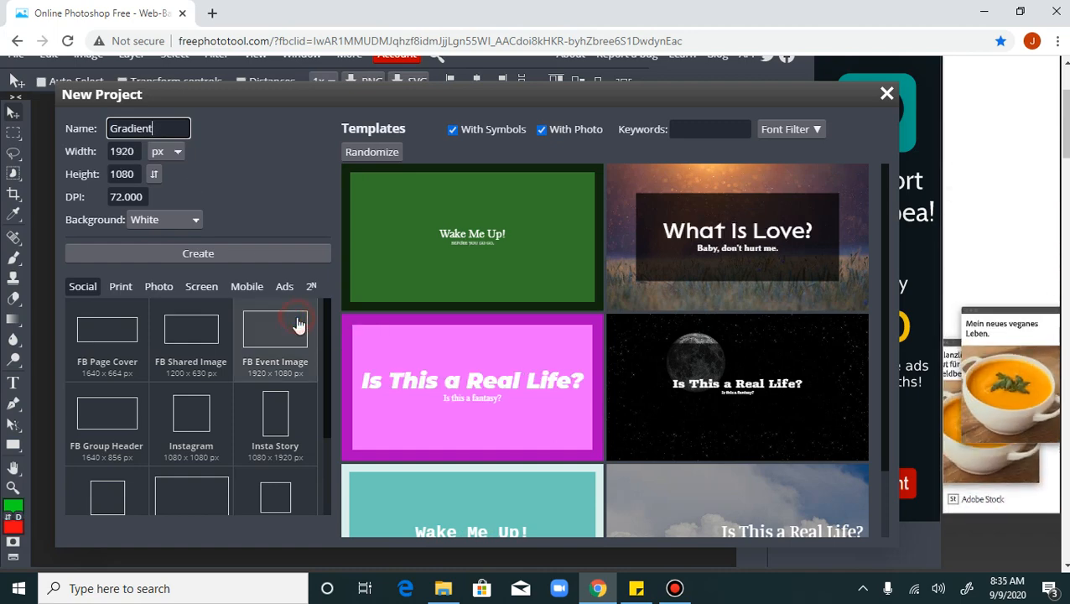
{"action": "left_click", "coordinate": [163, 218]}
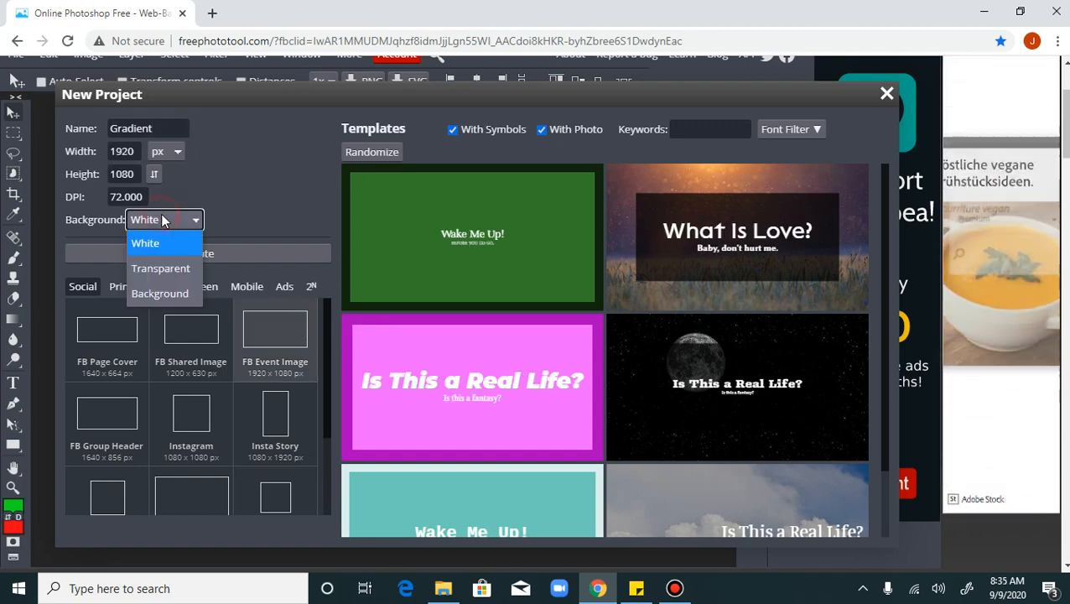
{"action": "left_click", "coordinate": [165, 269]}
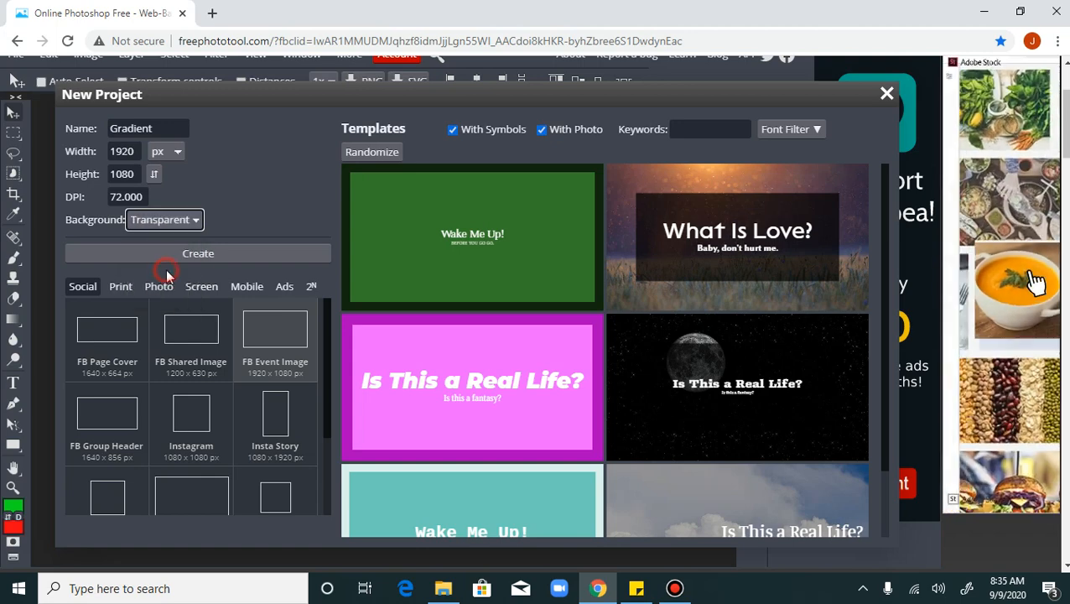
{"action": "left_click", "coordinate": [228, 254]}
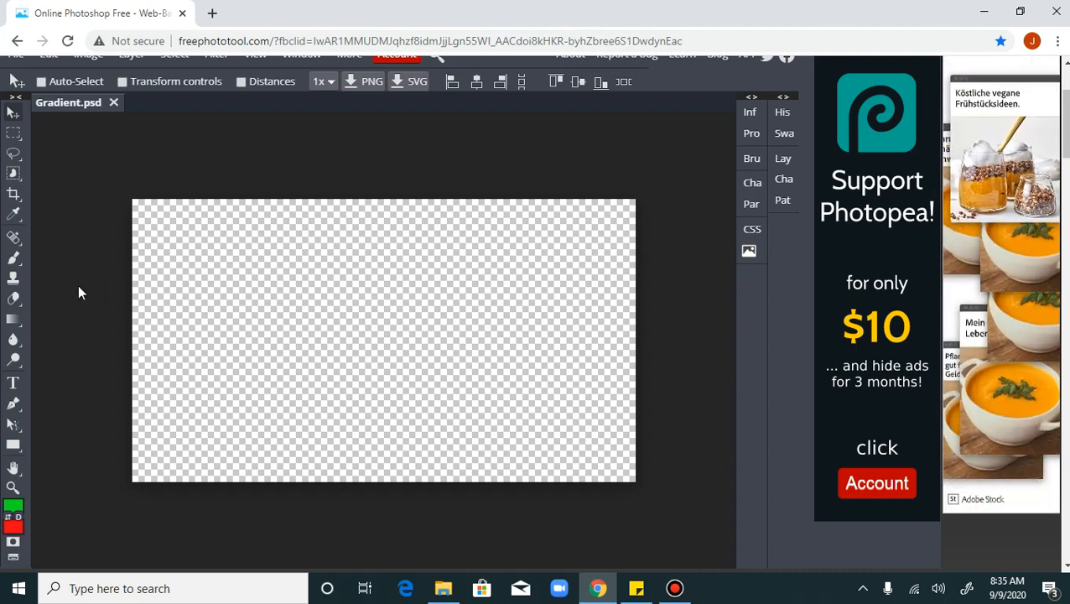
With the Gradient tool, fill the canvas with linear green-to-red gradients: horizontal, vertical and two diagonals, ending from upper left to lower right
{"action": "left_click", "coordinate": [14, 320]}
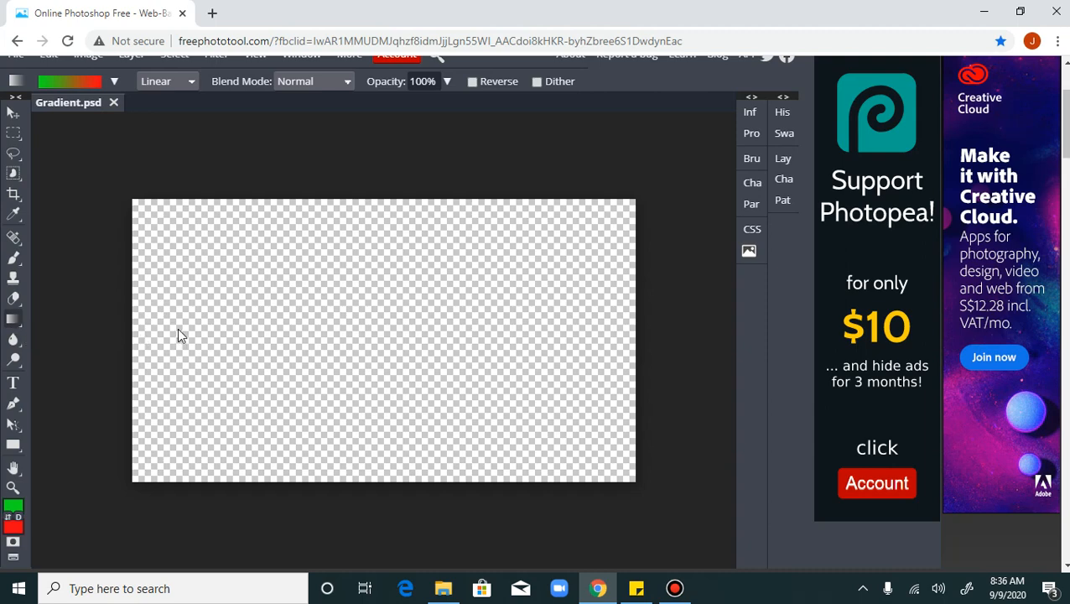
{"action": "left_click_drag", "start_coordinate": [177, 328], "coordinate": [572, 325]}
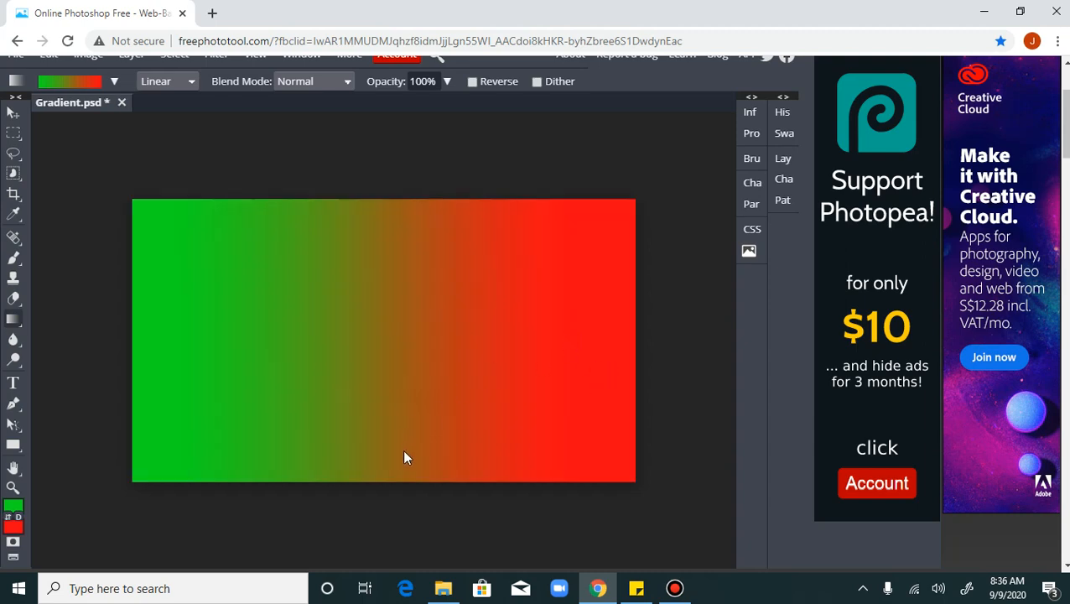
{"action": "left_click_drag", "start_coordinate": [387, 457], "coordinate": [381, 218]}
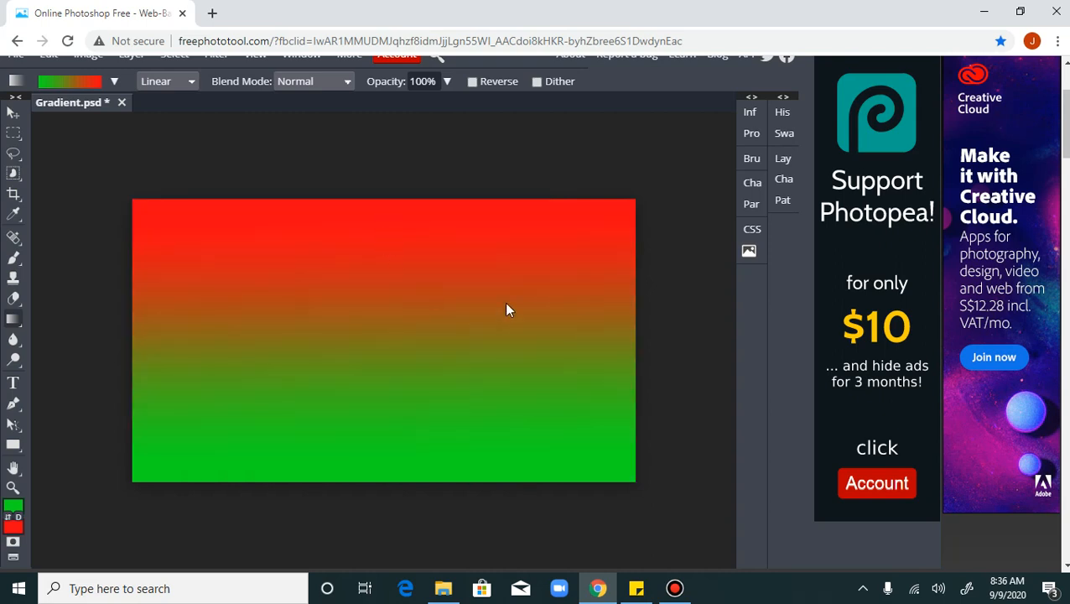
{"action": "left_click_drag", "start_coordinate": [583, 246], "coordinate": [238, 352]}
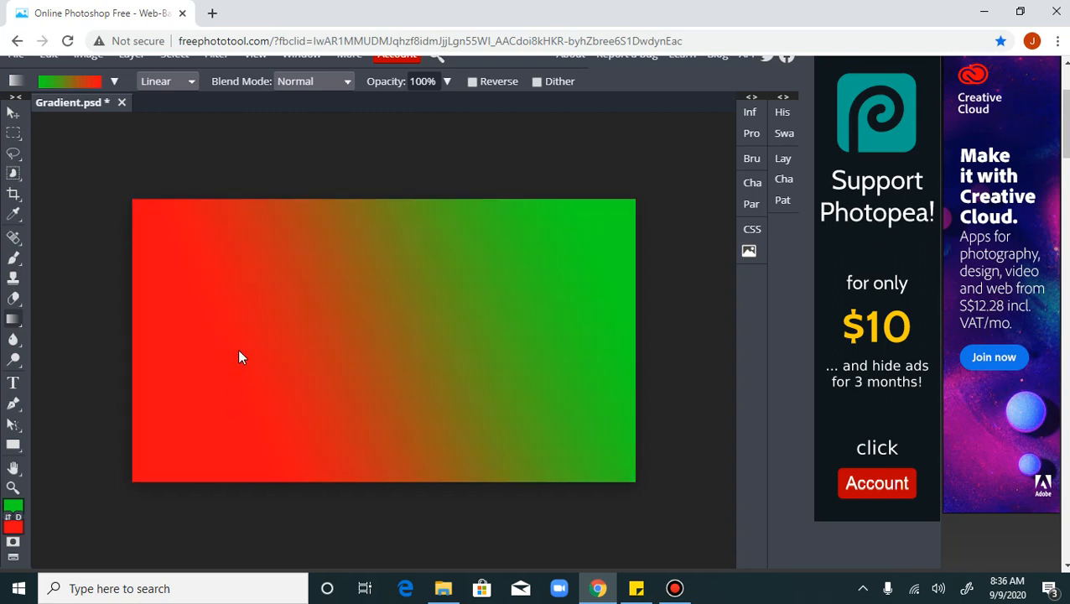
{"action": "left_click_drag", "start_coordinate": [219, 266], "coordinate": [576, 429]}
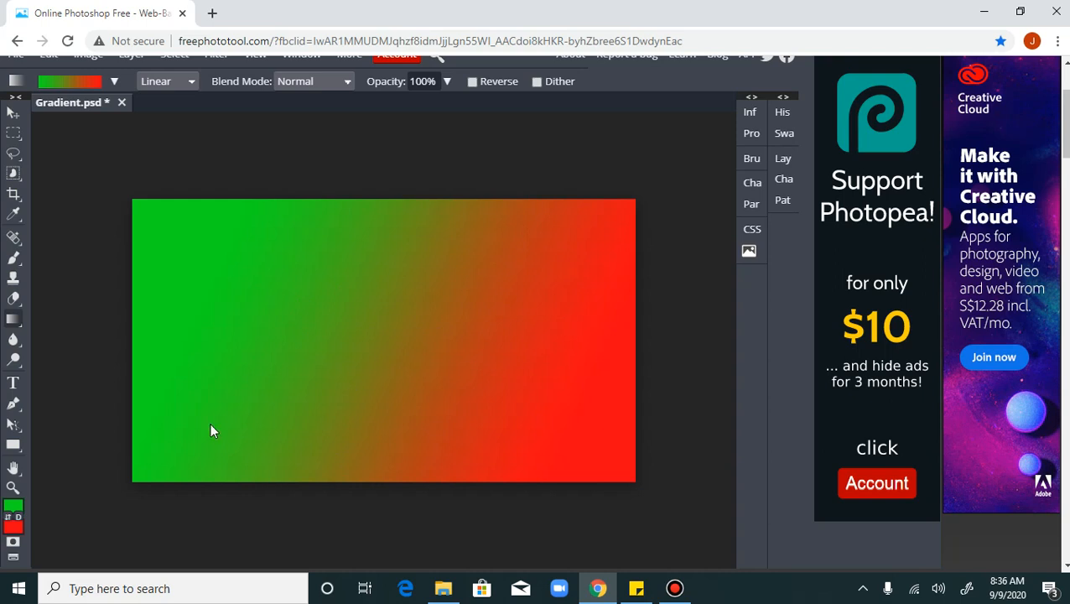
Set the foreground color to pink (de0f61) and the background color to blue (0420f6)
{"action": "left_click", "coordinate": [13, 506]}
{"action": "left_click_drag", "start_coordinate": [332, 225], "coordinate": [337, 209]}
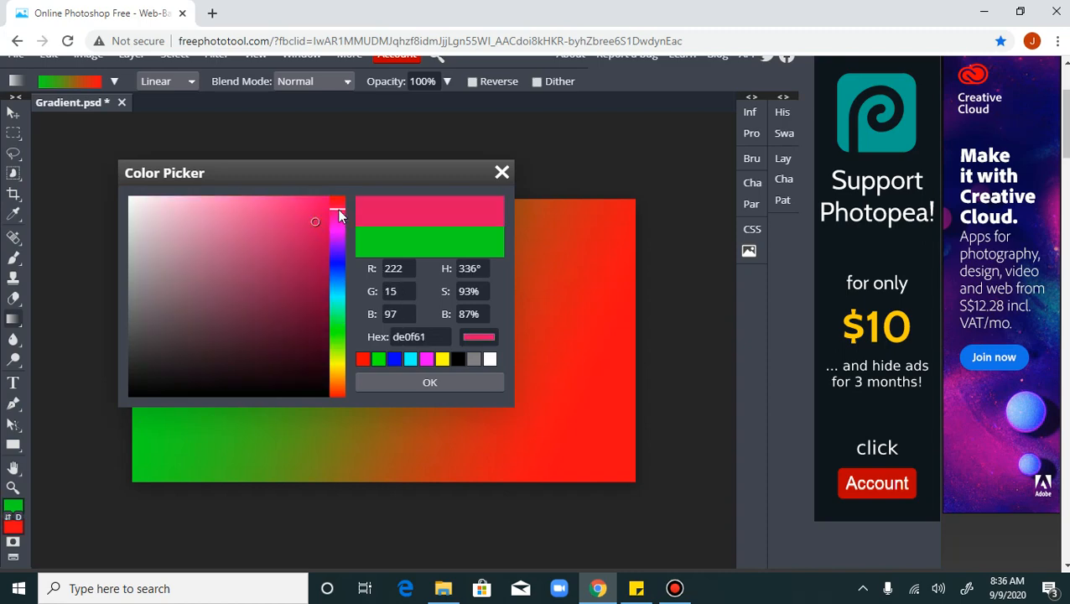
{"action": "left_click", "coordinate": [385, 382]}
{"action": "left_click", "coordinate": [13, 526]}
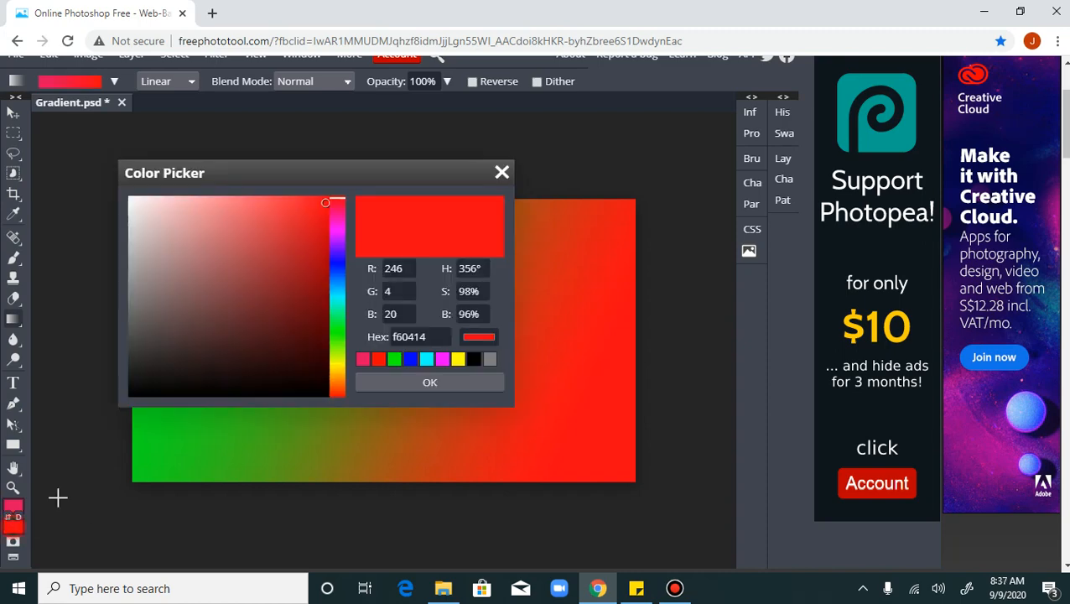
{"action": "left_click", "coordinate": [335, 266]}
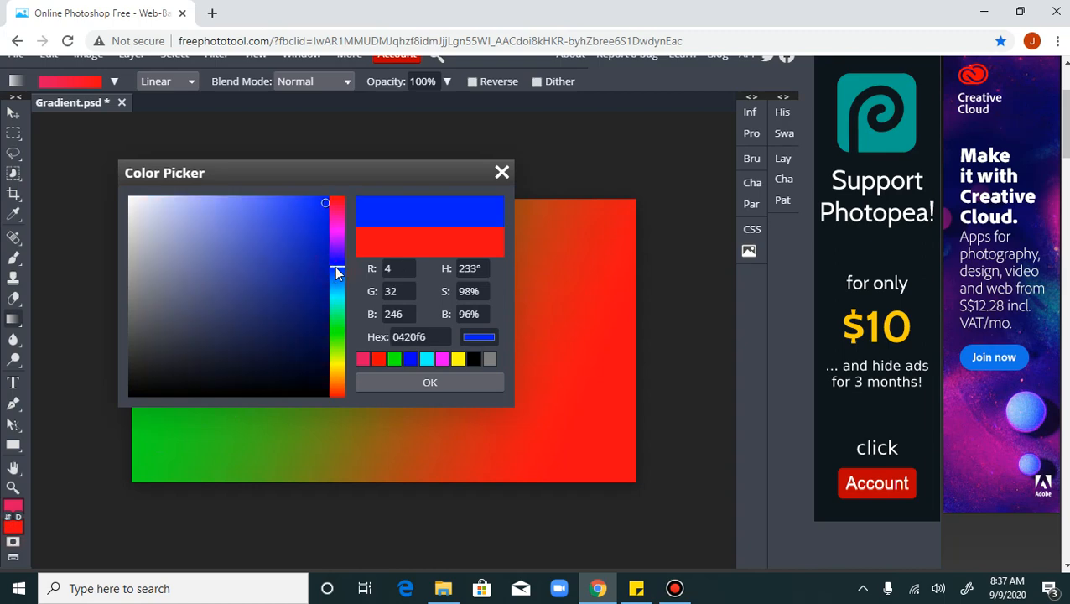
{"action": "left_click", "coordinate": [393, 377]}
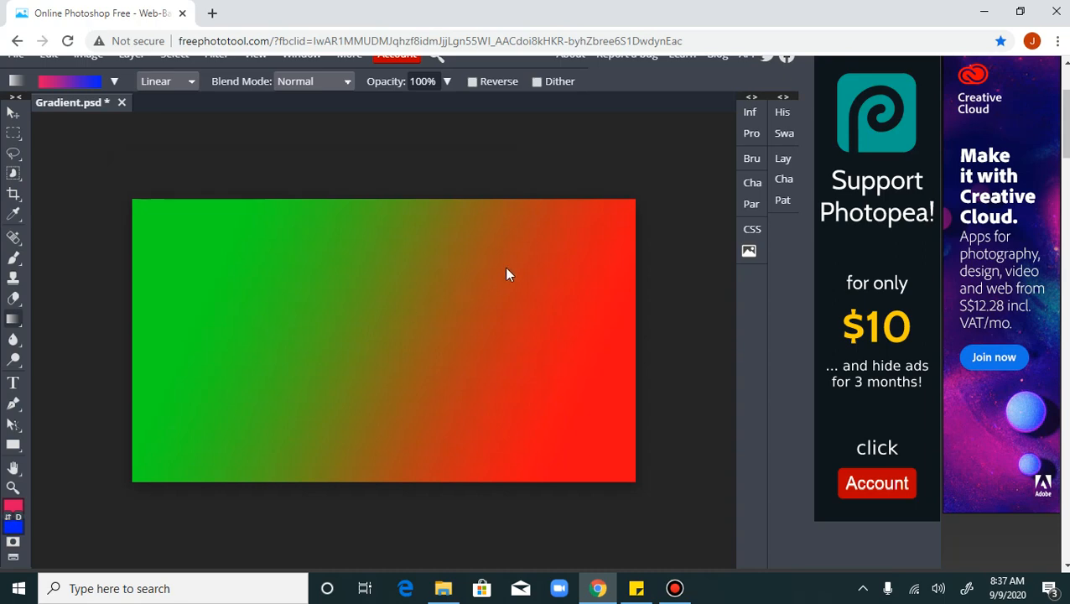
Fill the canvas with linear pink-to-blue gradients in alternating diagonal directions, ending from the right side toward the lower left
{"action": "left_click_drag", "start_coordinate": [506, 268], "coordinate": [259, 354]}
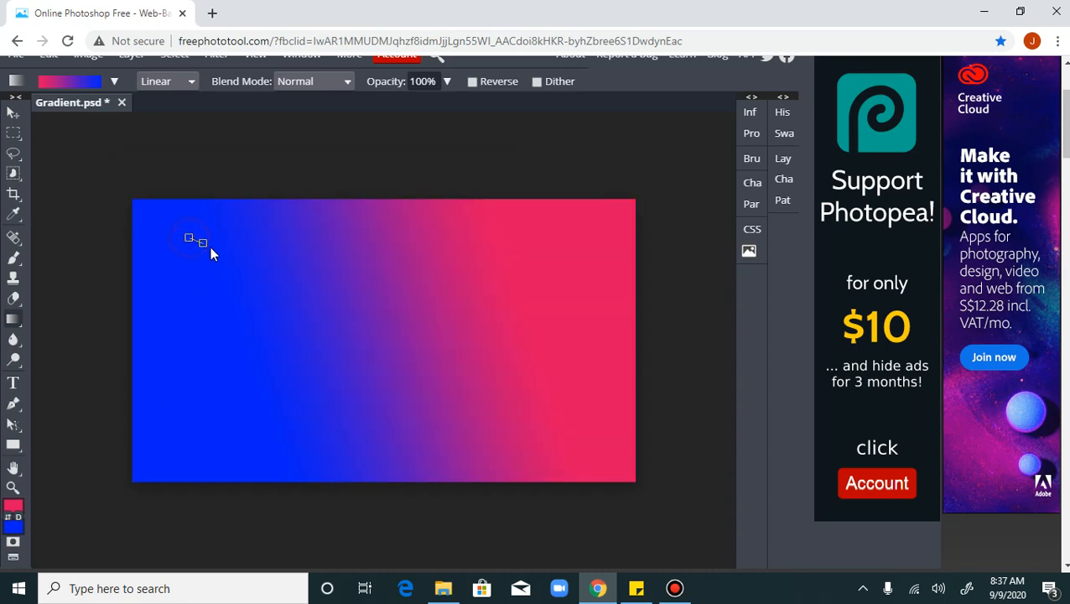
{"action": "left_click_drag", "start_coordinate": [210, 248], "coordinate": [508, 386]}
{"action": "left_click_drag", "start_coordinate": [521, 392], "coordinate": [553, 409]}
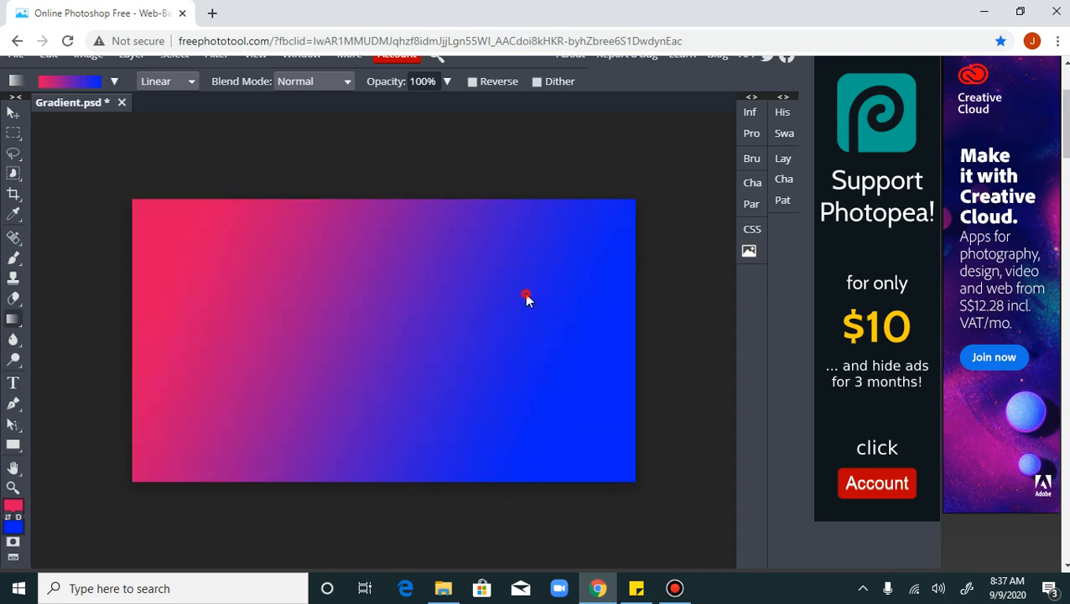
{"action": "left_click_drag", "start_coordinate": [524, 295], "coordinate": [223, 388]}
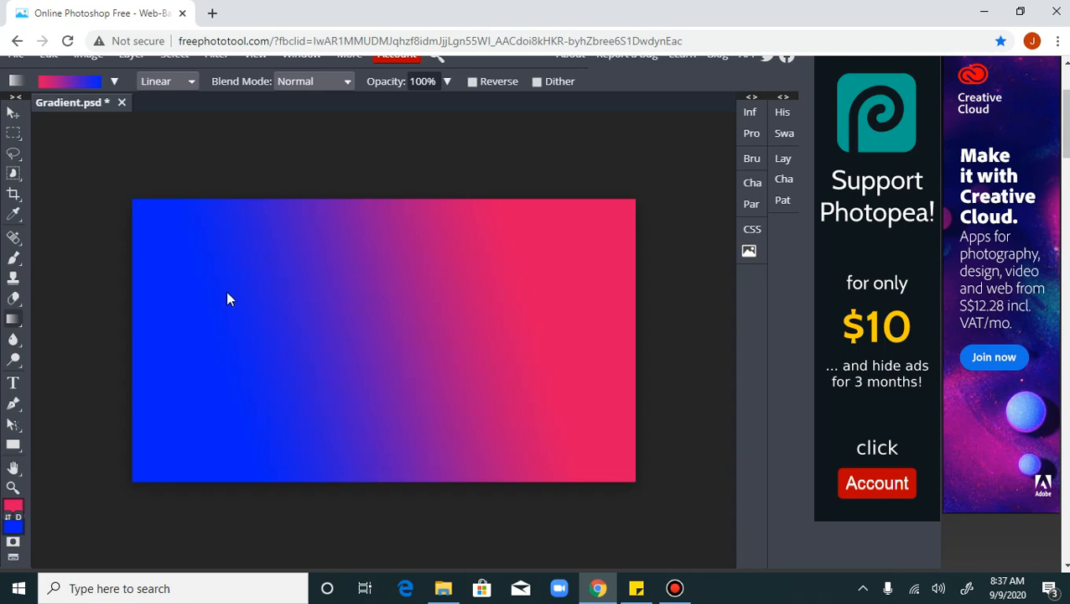
Open the gradient presets, keep the Linear type, and redraw the pink-to-blue gradient diagonally in both directions across the canvas
{"action": "left_click", "coordinate": [115, 81]}
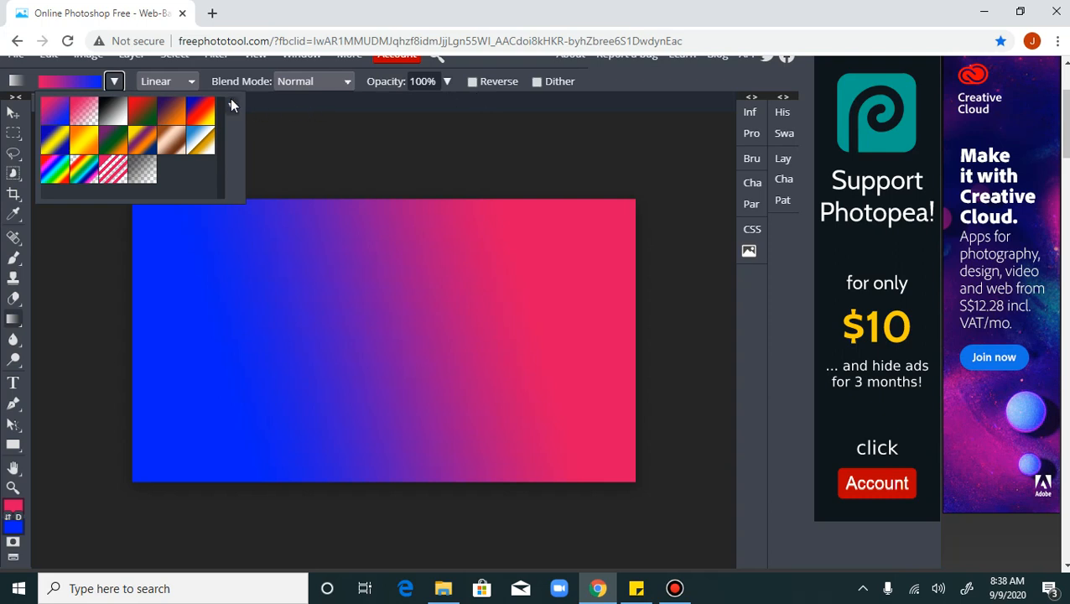
{"action": "left_click", "coordinate": [180, 80]}
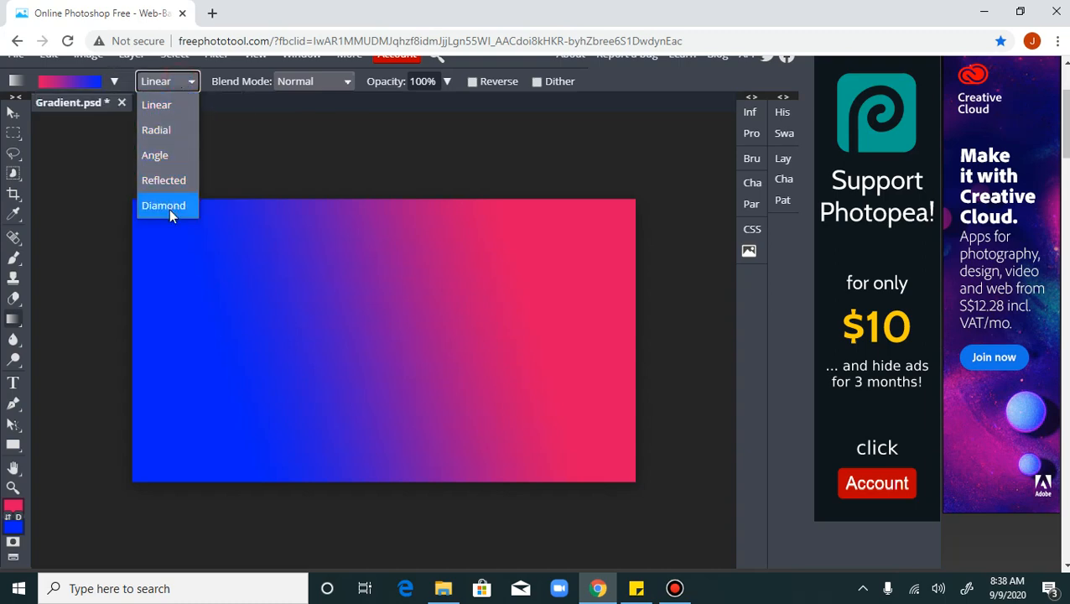
{"action": "left_click", "coordinate": [164, 112]}
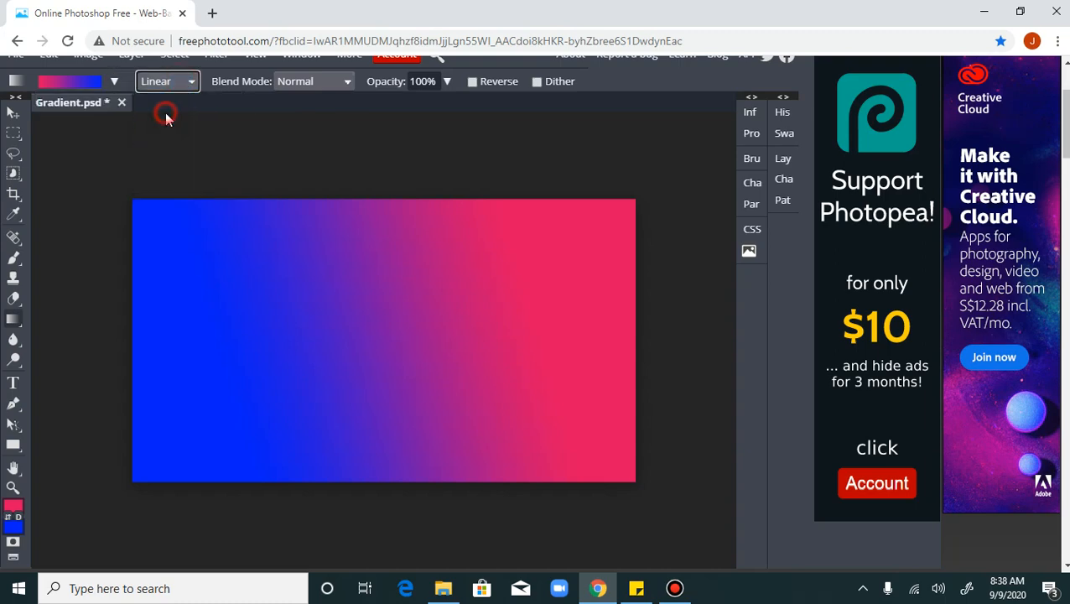
{"action": "left_click_drag", "start_coordinate": [211, 258], "coordinate": [472, 337]}
{"action": "left_click_drag", "start_coordinate": [527, 283], "coordinate": [209, 377]}
Switch the gradient type to Radial and draw several pink-to-blue radial gradients, ending with one centered right of the canvas middle
{"action": "left_click", "coordinate": [183, 82]}
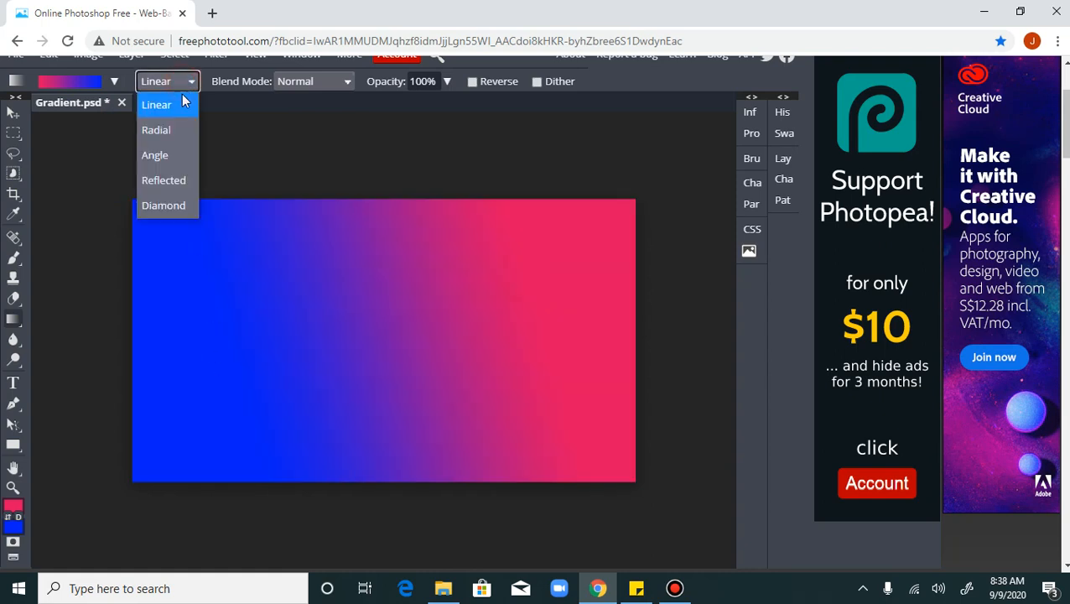
{"action": "left_click", "coordinate": [175, 138]}
{"action": "left_click_drag", "start_coordinate": [307, 280], "coordinate": [366, 348]}
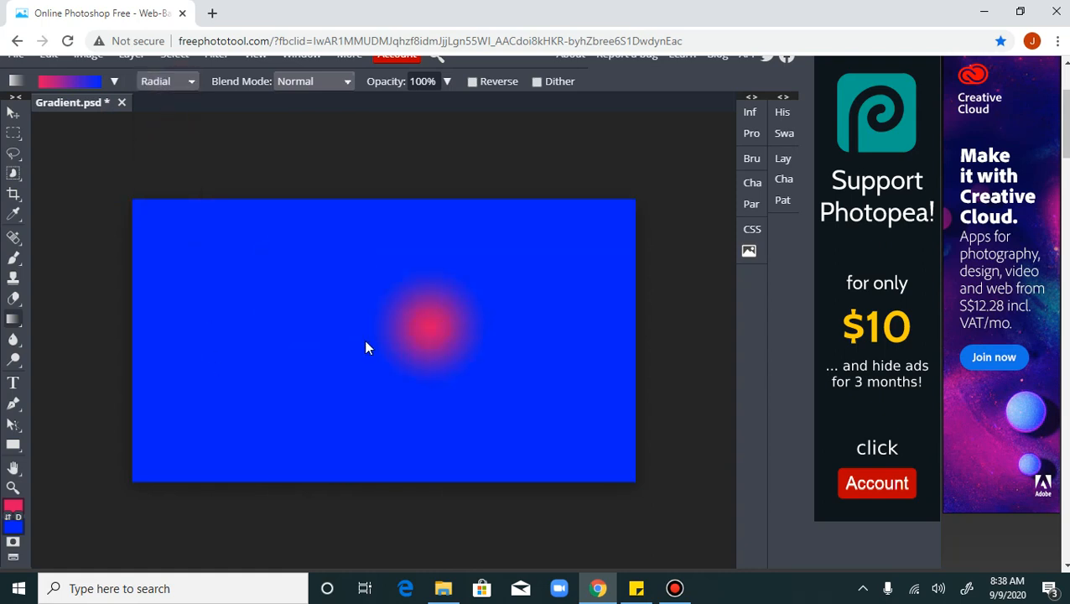
{"action": "left_click_drag", "start_coordinate": [525, 279], "coordinate": [269, 368]}
{"action": "left_click_drag", "start_coordinate": [507, 298], "coordinate": [320, 350]}
{"action": "left_click_drag", "start_coordinate": [246, 291], "coordinate": [422, 360]}
{"action": "left_click_drag", "start_coordinate": [502, 301], "coordinate": [335, 352]}
{"action": "left_click_drag", "start_coordinate": [242, 285], "coordinate": [405, 371]}
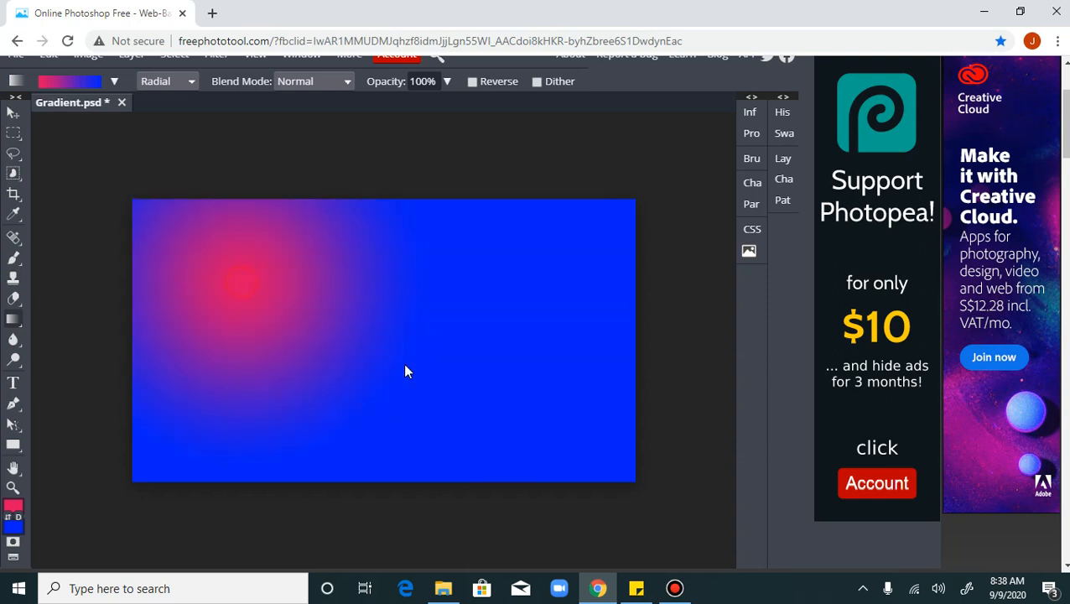
{"action": "left_click_drag", "start_coordinate": [464, 329], "coordinate": [265, 325]}
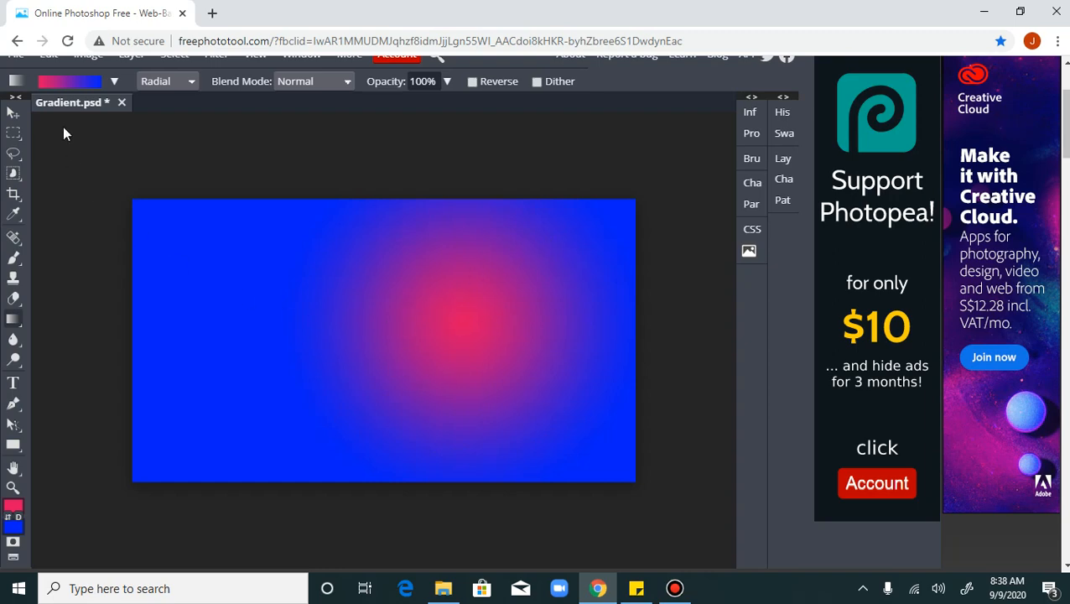
Switch the gradient type to Angle and draw a gradient from the upper left of the canvas toward the lower right
{"action": "left_click", "coordinate": [167, 81]}
{"action": "left_click", "coordinate": [174, 153]}
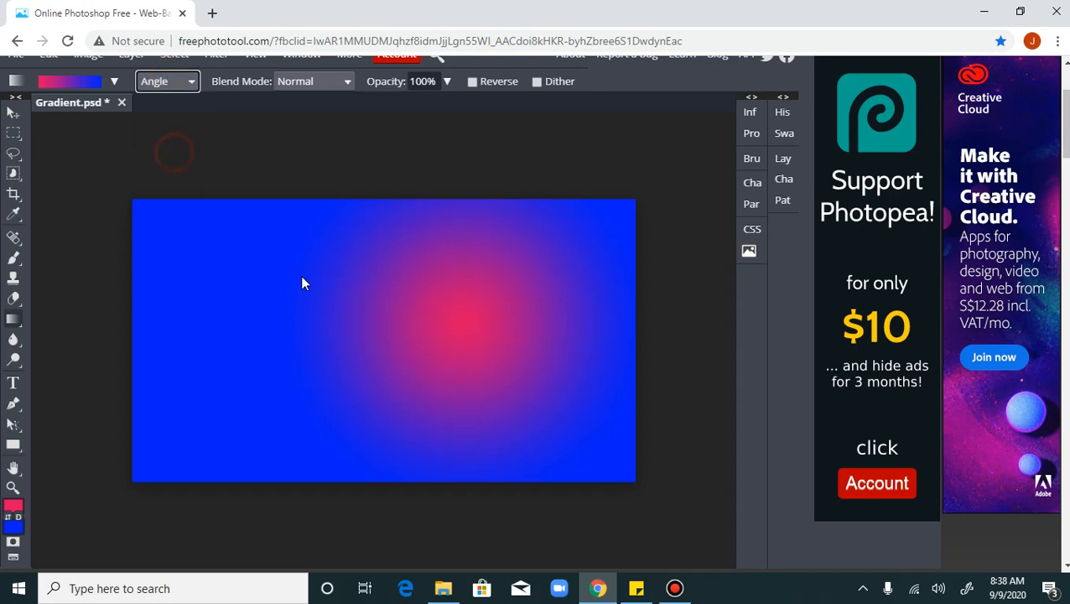
{"action": "left_click_drag", "start_coordinate": [254, 282], "coordinate": [449, 357]}
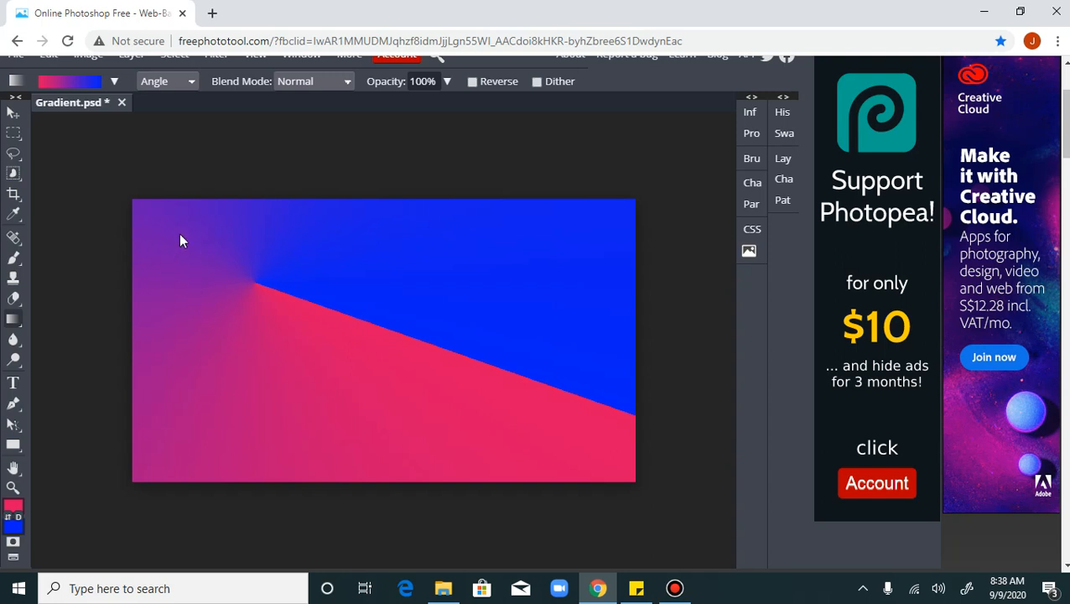
Switch the gradient type to Reflected and draw a short, nearly horizontal gradient leftward from just right of the canvas center
{"action": "left_click", "coordinate": [177, 89]}
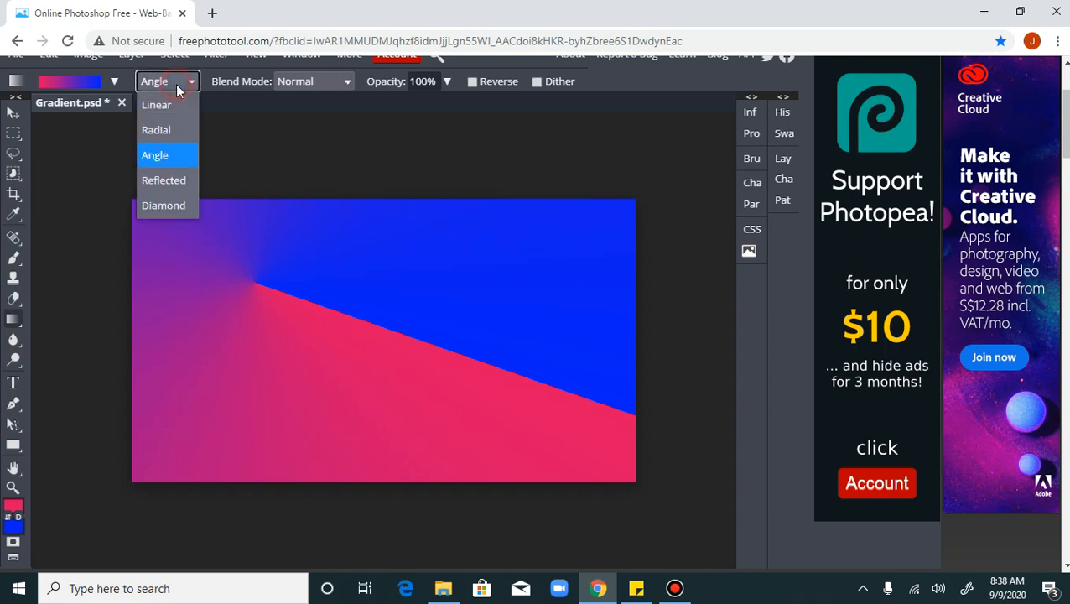
{"action": "left_click", "coordinate": [172, 179]}
{"action": "left_click_drag", "start_coordinate": [427, 307], "coordinate": [334, 323]}
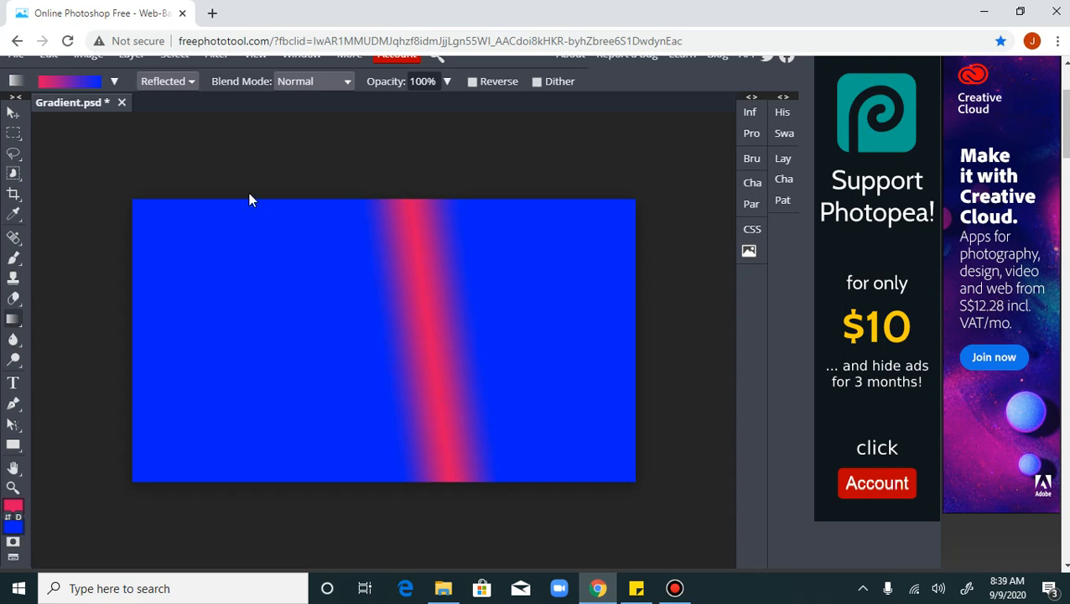
Switch the gradient type to Diamond and draw several gradients, ending with a large one from right of center toward the lower left
{"action": "left_click", "coordinate": [165, 82]}
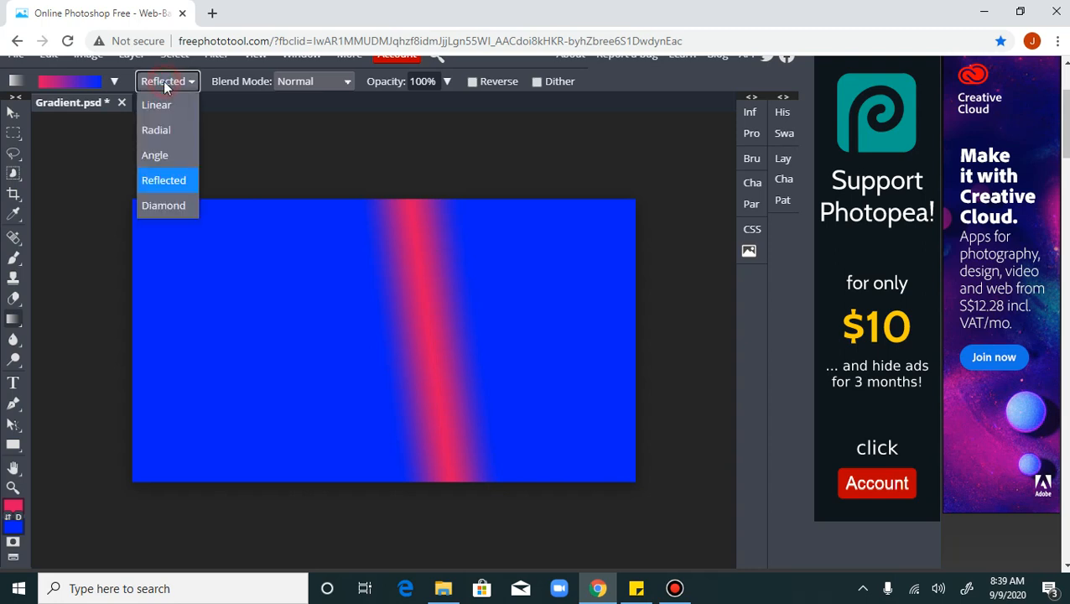
{"action": "left_click", "coordinate": [172, 217]}
{"action": "left_click_drag", "start_coordinate": [291, 317], "coordinate": [340, 343]}
{"action": "left_click_drag", "start_coordinate": [444, 345], "coordinate": [400, 342]}
{"action": "left_click_drag", "start_coordinate": [487, 282], "coordinate": [352, 296]}
{"action": "left_click_drag", "start_coordinate": [463, 295], "coordinate": [261, 352]}
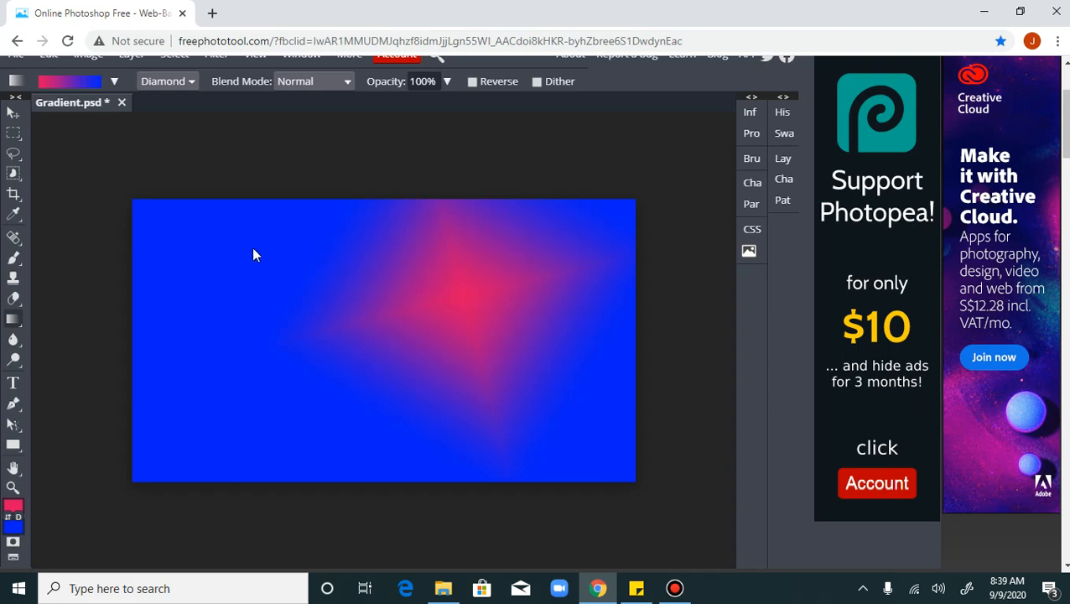
Swap the foreground and background colors back and forth, ending with pink as foreground and blue as background
{"action": "left_click", "coordinate": [9, 519]}
{"action": "left_click", "coordinate": [8, 520]}
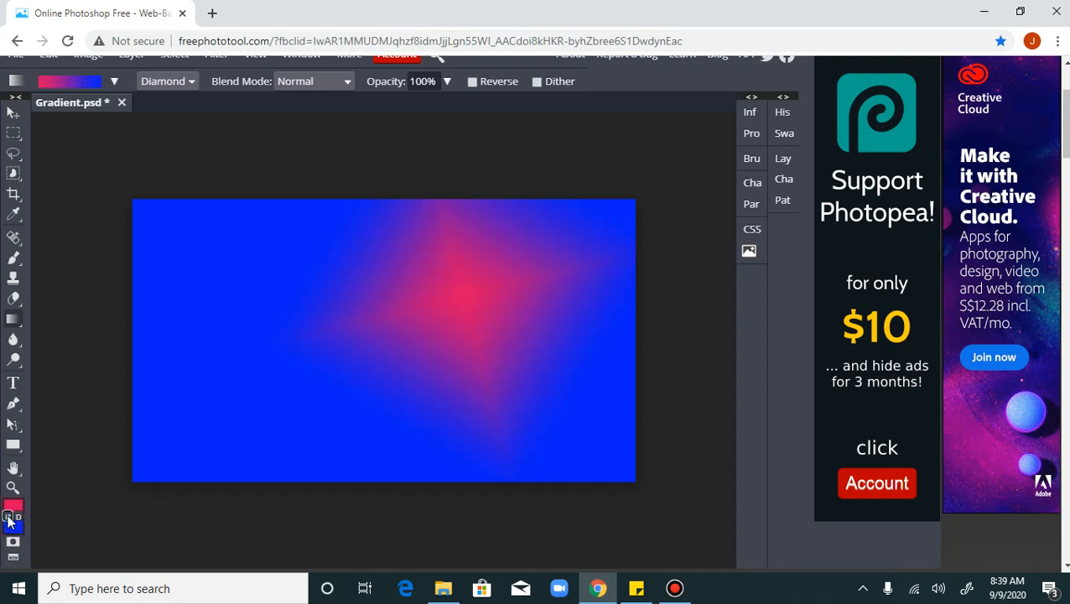
{"action": "left_click", "coordinate": [9, 520]}
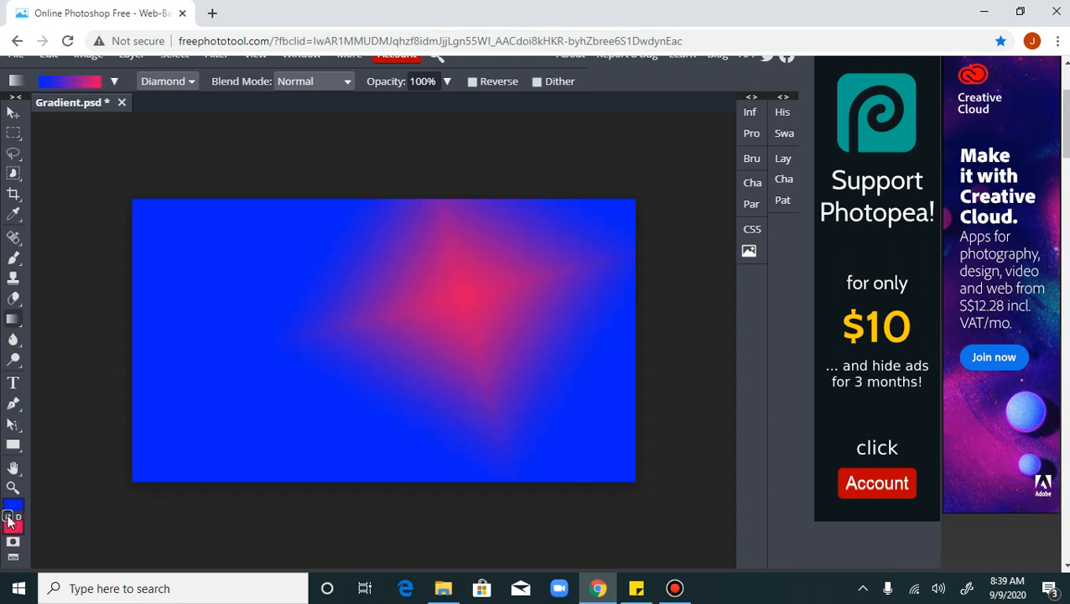
{"action": "left_click", "coordinate": [9, 520]}
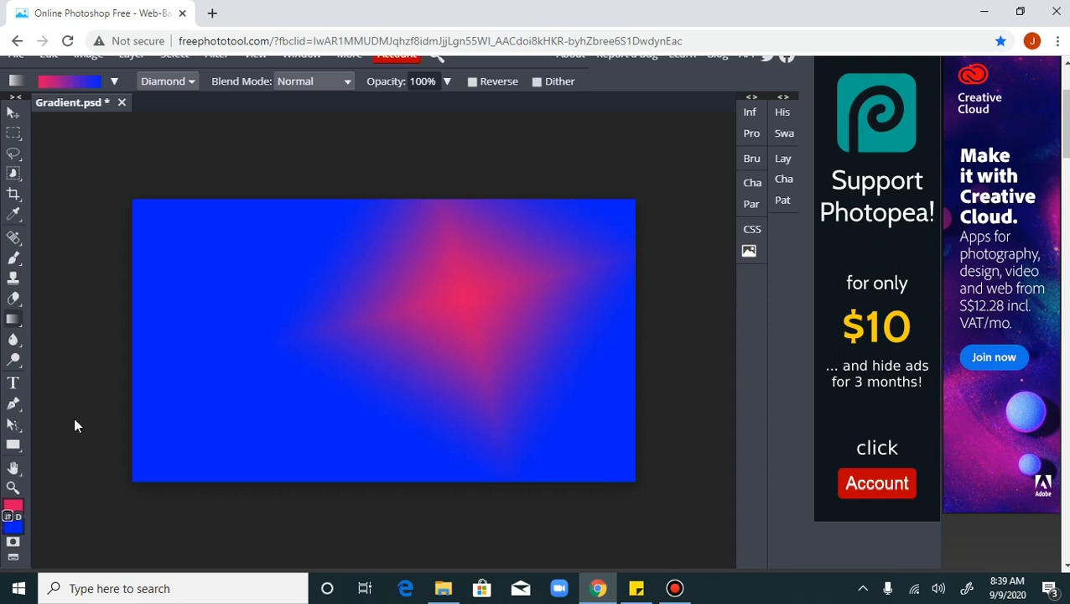
Enlarge the Brush to 600 px and paint over the whole canvas with the pink foreground color
{"action": "left_click", "coordinate": [13, 258]}
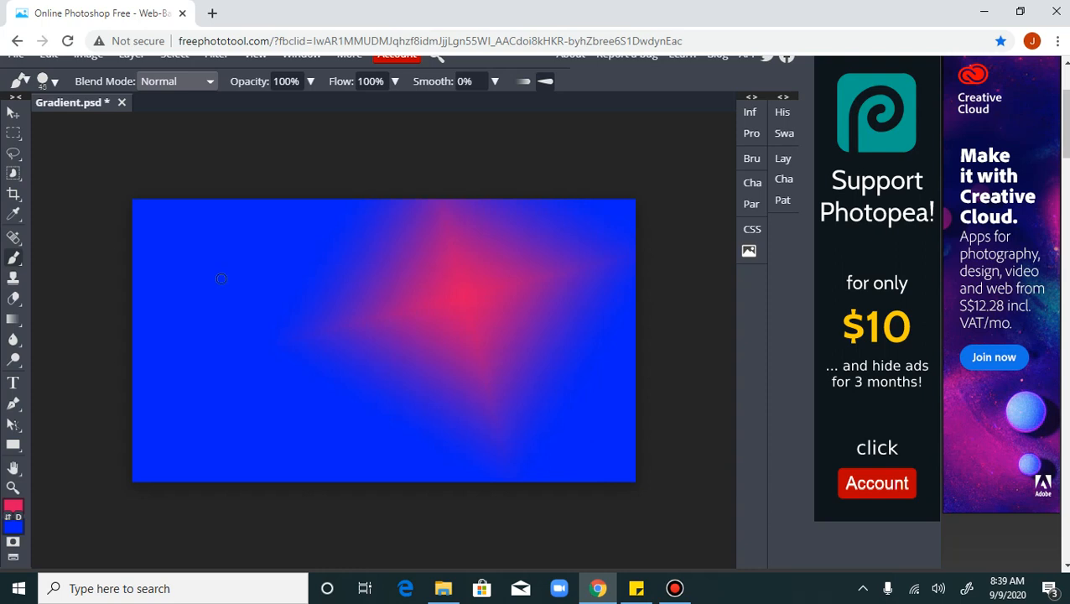
{"action": "key", "text": "bracketright"}
{"action": "key", "text": "bracketright"}
{"action": "key", "text": "bracketright"}
{"action": "key", "text": "bracketright"}
{"action": "key", "text": "bracketright"}
{"action": "key", "text": "bracketright"}
{"action": "key", "text": "bracketright"}
{"action": "key", "text": "bracketright"}
{"action": "mouse_move", "coordinate": [251, 283]}
{"action": "left_mouse_down"}
{"action": "mouse_move", "coordinate": [564, 278]}
{"action": "mouse_move", "coordinate": [595, 260]}
{"action": "mouse_move", "coordinate": [254, 256]}
{"action": "mouse_move", "coordinate": [179, 269]}
{"action": "mouse_move", "coordinate": [122, 356]}
{"action": "mouse_move", "coordinate": [232, 414]}
{"action": "mouse_move", "coordinate": [188, 234]}
{"action": "mouse_move", "coordinate": [124, 276]}
{"action": "mouse_move", "coordinate": [466, 429]}
{"action": "mouse_move", "coordinate": [312, 348]}
{"action": "mouse_move", "coordinate": [564, 386]}
{"action": "mouse_move", "coordinate": [553, 433]}
{"action": "mouse_move", "coordinate": [563, 467]}
{"action": "left_mouse_up"}
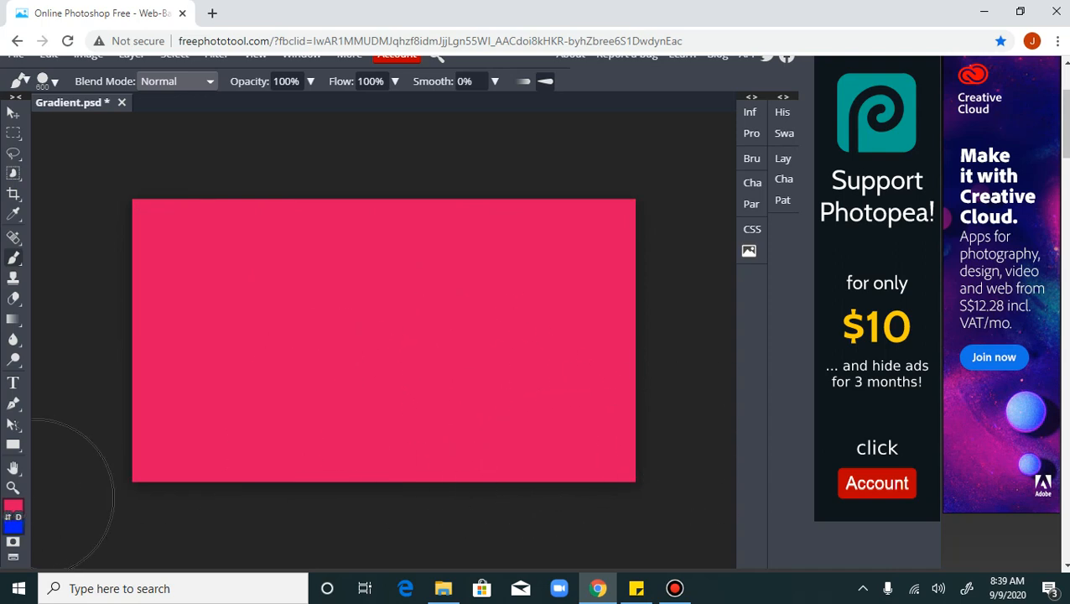
Make blue the foreground color and stamp one large circle in the canvas center with the 600 px Brush
{"action": "left_click", "coordinate": [7, 519]}
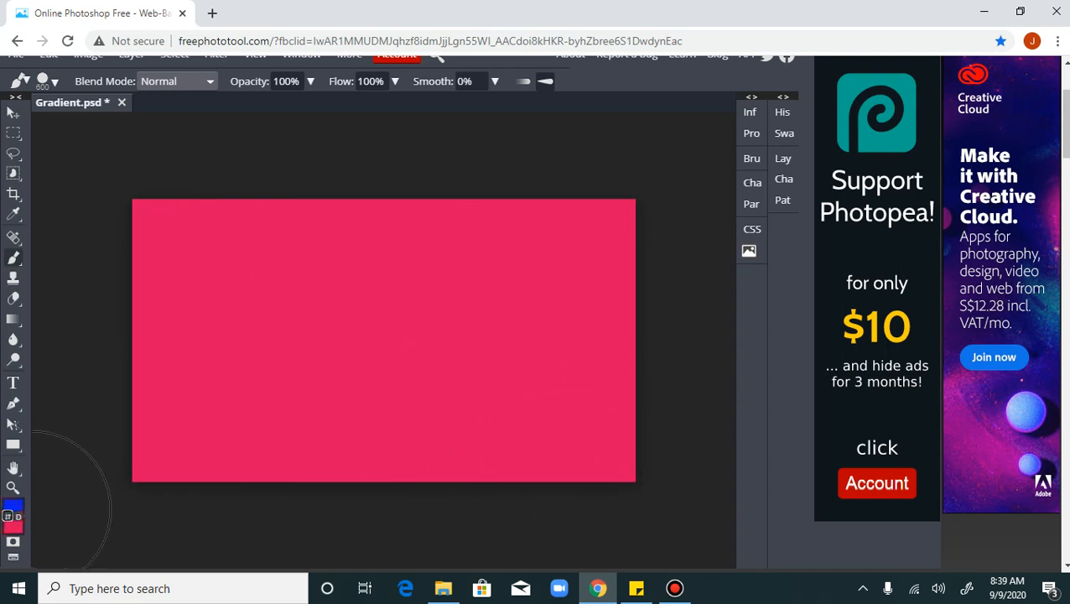
{"action": "left_click", "coordinate": [14, 342]}
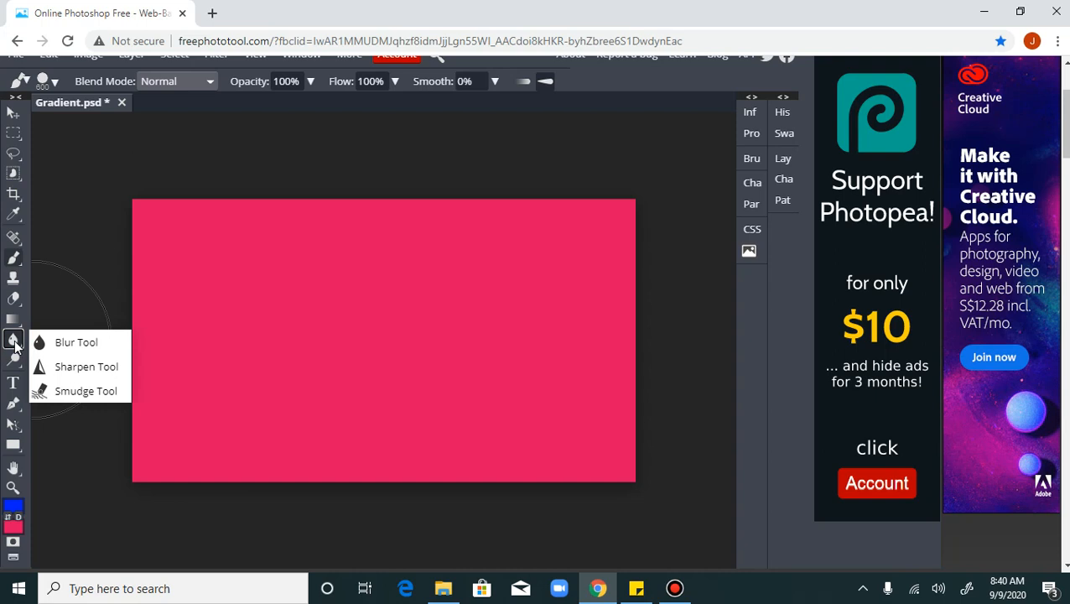
{"action": "left_click", "coordinate": [86, 393]}
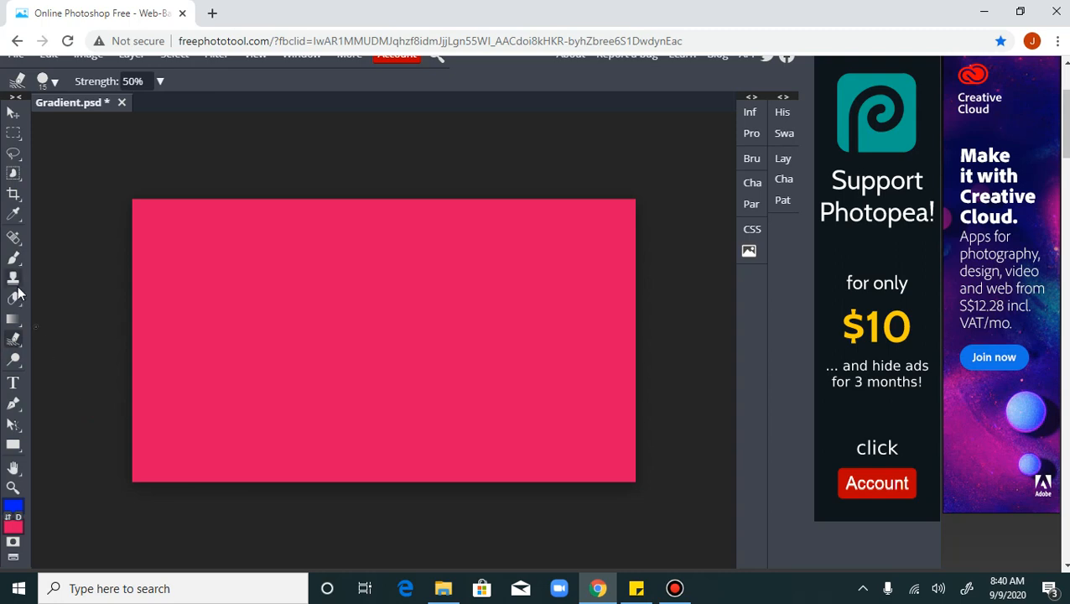
{"action": "left_click", "coordinate": [13, 257]}
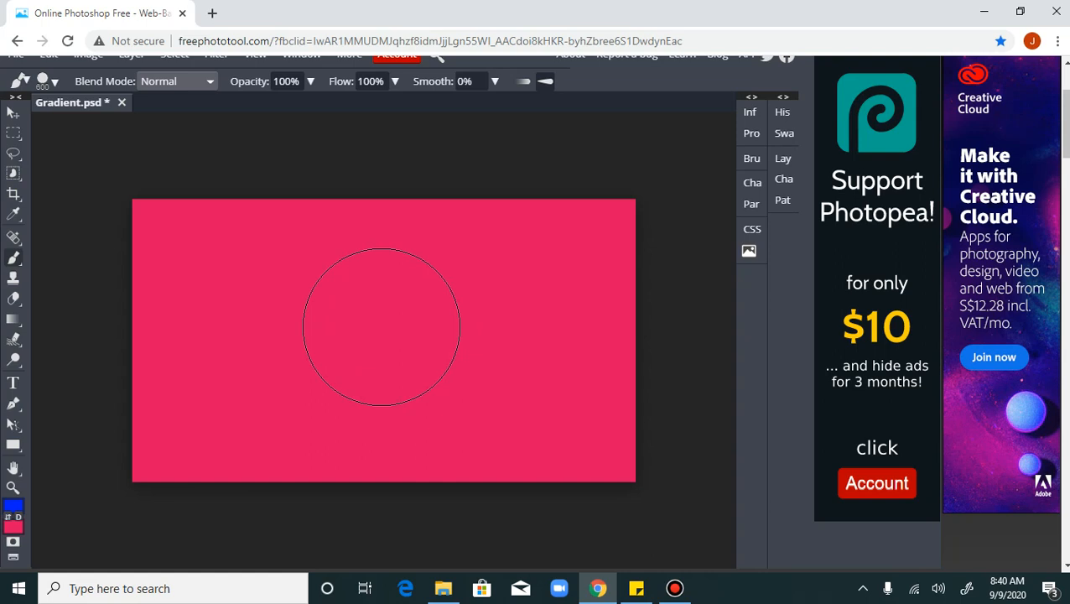
{"action": "left_click", "coordinate": [381, 327]}
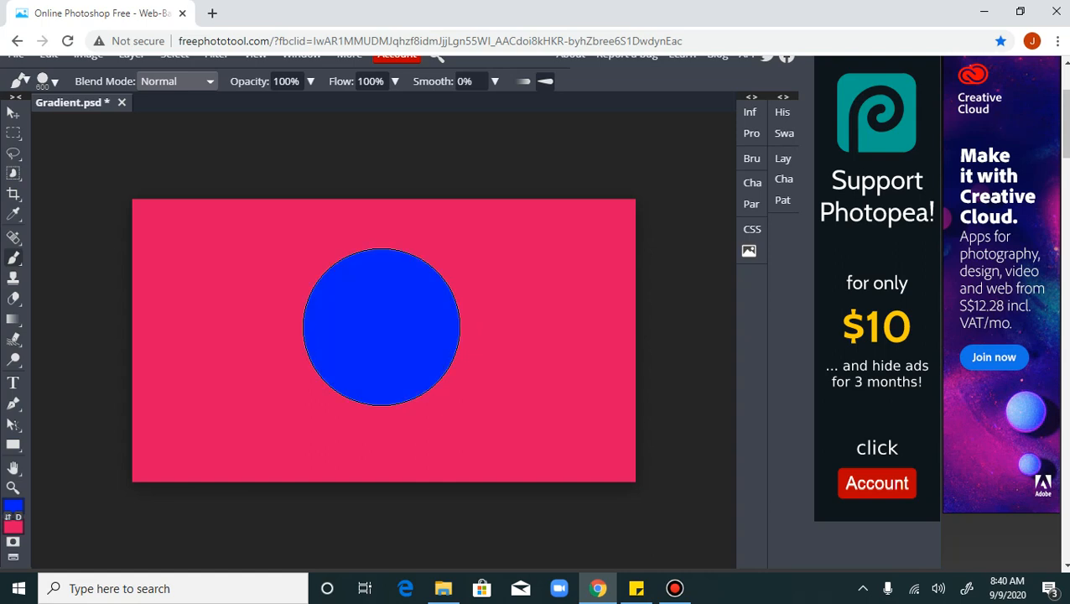
Enlarge the Smudge tool to 50 px and smear several short spikes outward from the blue circle's right and lower-right edge
{"action": "left_click", "coordinate": [16, 338]}
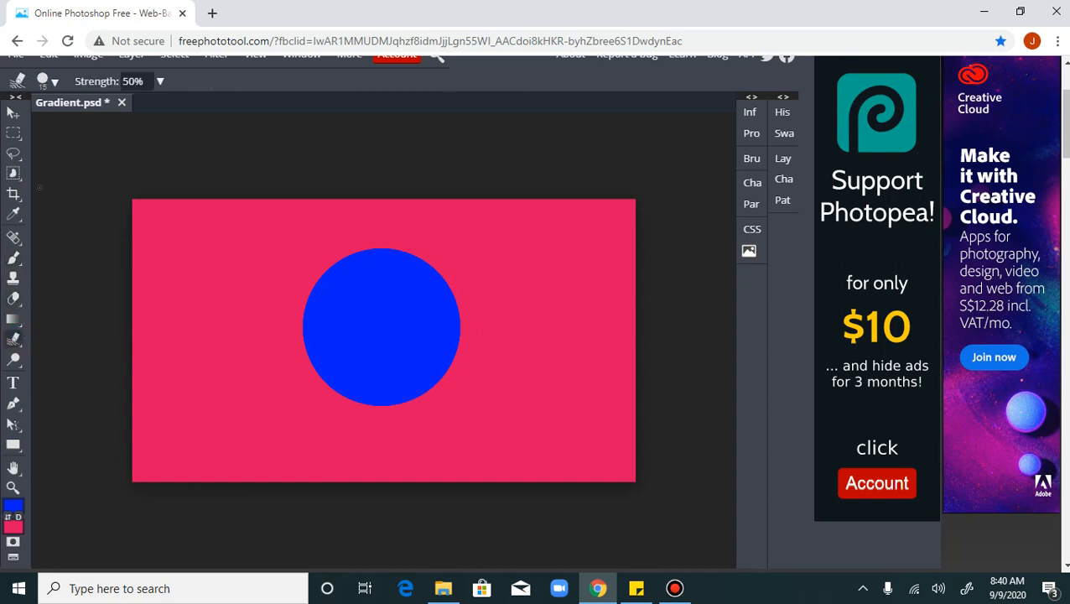
{"action": "left_click", "coordinate": [55, 83]}
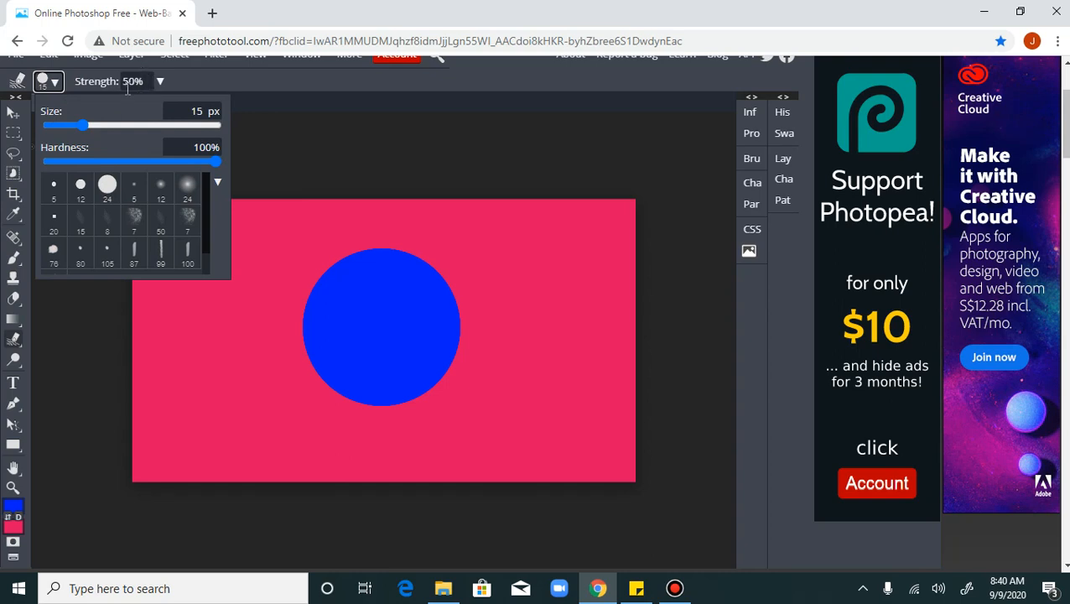
{"action": "left_click", "coordinate": [330, 87]}
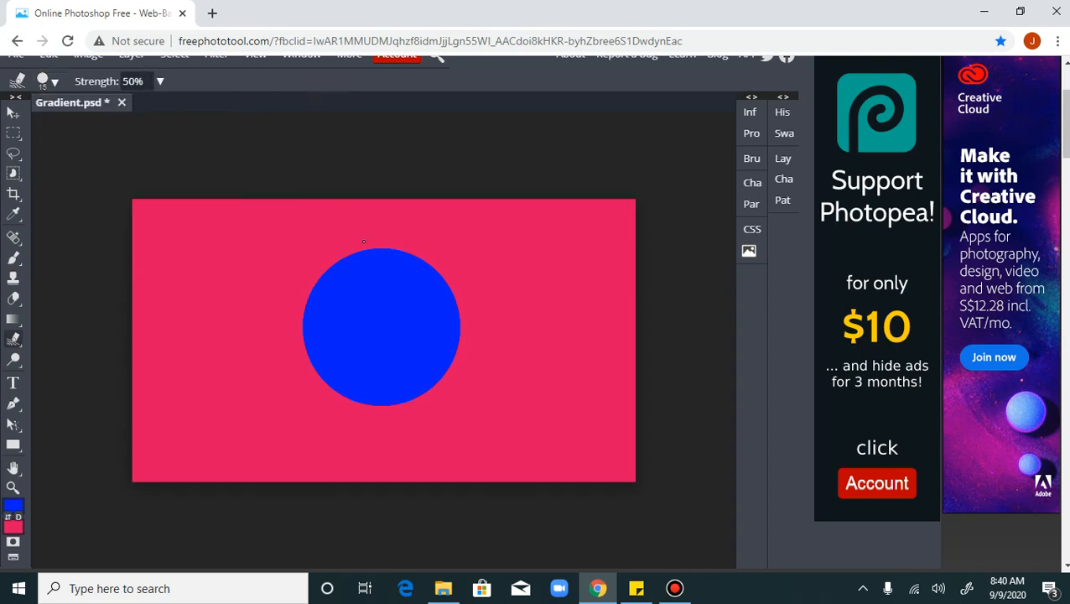
{"action": "key", "text": "bracketright"}
{"action": "mouse_move", "coordinate": [450, 303]}
{"action": "left_mouse_down"}
{"action": "mouse_move", "coordinate": [522, 299]}
{"action": "mouse_move", "coordinate": [451, 305]}
{"action": "mouse_move", "coordinate": [547, 292]}
{"action": "mouse_move", "coordinate": [459, 304]}
{"action": "mouse_move", "coordinate": [502, 301]}
{"action": "mouse_move", "coordinate": [455, 332]}
{"action": "mouse_move", "coordinate": [529, 377]}
{"action": "mouse_move", "coordinate": [499, 374]}
{"action": "mouse_move", "coordinate": [462, 333]}
{"action": "mouse_move", "coordinate": [518, 369]}
{"action": "mouse_move", "coordinate": [447, 345]}
{"action": "mouse_move", "coordinate": [499, 392]}
{"action": "mouse_move", "coordinate": [498, 407]}
{"action": "mouse_move", "coordinate": [450, 386]}
{"action": "mouse_move", "coordinate": [489, 466]}
{"action": "mouse_move", "coordinate": [442, 426]}
{"action": "mouse_move", "coordinate": [429, 404]}
{"action": "left_mouse_up"}
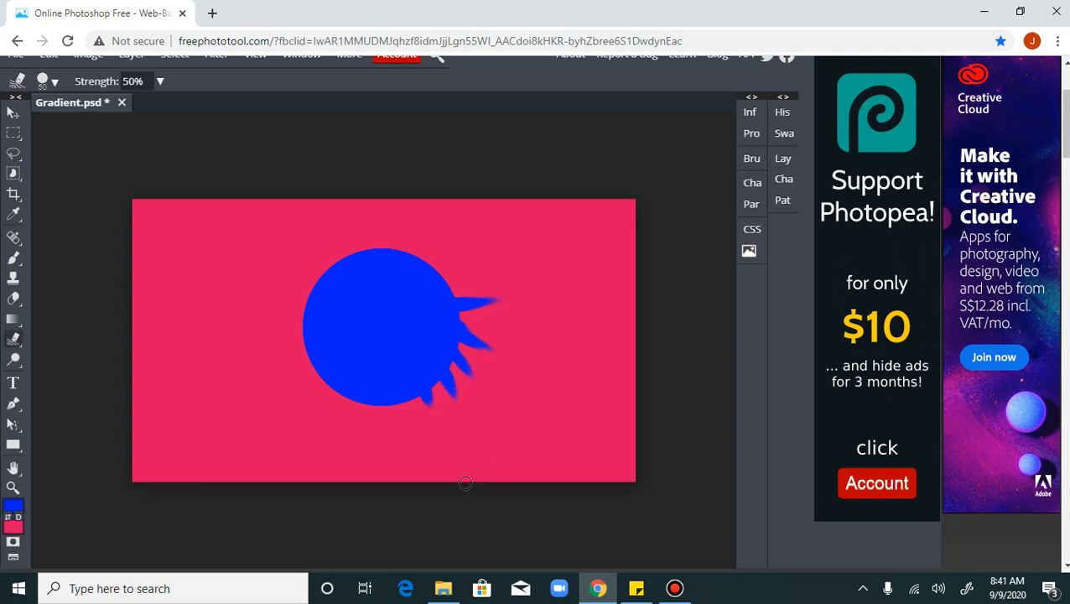
Smudge several branching strokes outward from the tip of the uppermost blue spike beside the circle
{"action": "left_click_drag", "start_coordinate": [480, 304], "coordinate": [511, 347]}
{"action": "left_click_drag", "start_coordinate": [477, 306], "coordinate": [514, 333]}
{"action": "left_click_drag", "start_coordinate": [474, 300], "coordinate": [507, 283]}
{"action": "mouse_move", "coordinate": [487, 300]}
{"action": "left_mouse_down"}
{"action": "mouse_move", "coordinate": [522, 273]}
{"action": "mouse_move", "coordinate": [539, 301]}
{"action": "mouse_move", "coordinate": [530, 307]}
{"action": "mouse_move", "coordinate": [537, 333]}
{"action": "left_mouse_up"}
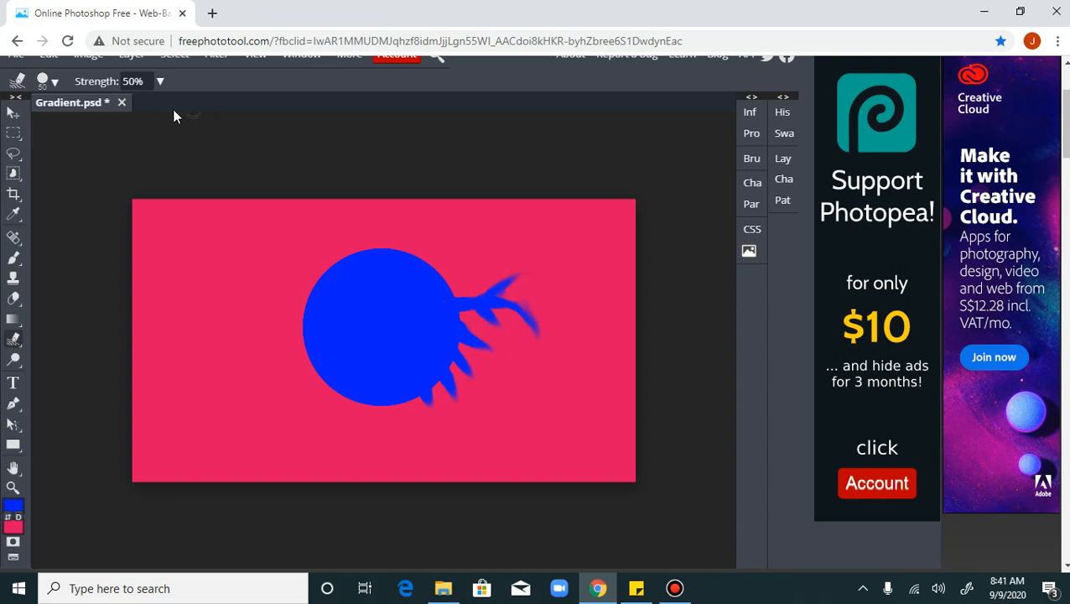
Set the Smudge tool's strength to 100%
{"action": "left_click", "coordinate": [151, 82]}
{"action": "type", "text": "10"}
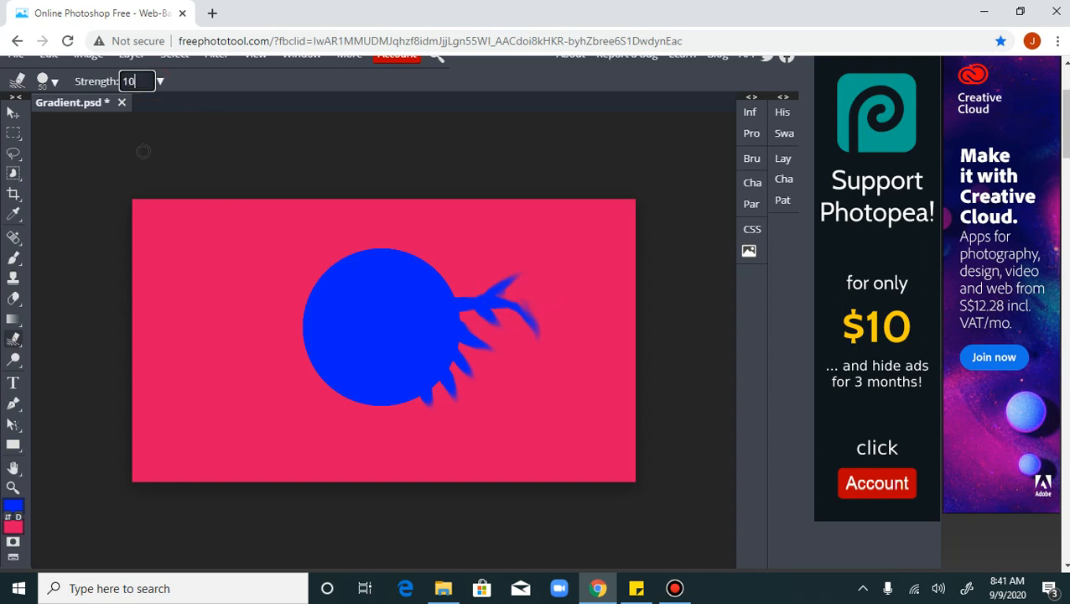
{"action": "left_click", "coordinate": [281, 83]}
{"action": "left_click_drag", "start_coordinate": [153, 81], "coordinate": [86, 81]}
{"action": "type", "text": "100"}
{"action": "key", "text": "Return"}
Smudge long curved blue strokes from the upper spike across the pink area right of the circle
{"action": "left_click_drag", "start_coordinate": [480, 287], "coordinate": [534, 239]}
{"action": "mouse_move", "coordinate": [497, 293]}
{"action": "left_mouse_down"}
{"action": "mouse_move", "coordinate": [552, 257]}
{"action": "mouse_move", "coordinate": [592, 255]}
{"action": "left_mouse_up"}
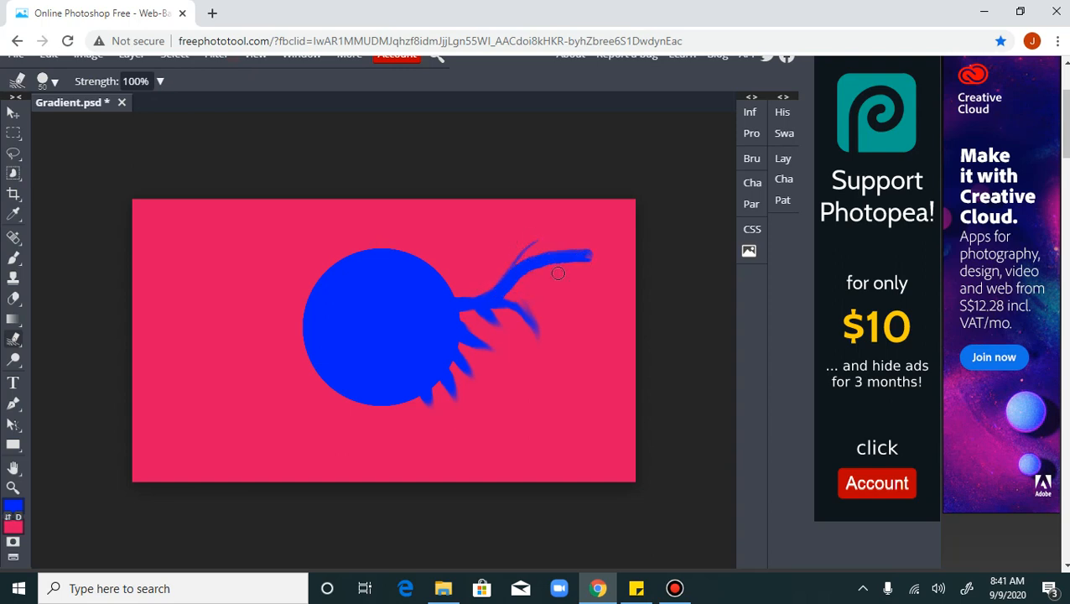
{"action": "mouse_move", "coordinate": [500, 270]}
{"action": "left_mouse_down"}
{"action": "mouse_move", "coordinate": [546, 279]}
{"action": "mouse_move", "coordinate": [569, 338]}
{"action": "left_mouse_up"}
{"action": "mouse_move", "coordinate": [522, 284]}
{"action": "left_mouse_down"}
{"action": "mouse_move", "coordinate": [541, 351]}
{"action": "mouse_move", "coordinate": [523, 302]}
{"action": "mouse_move", "coordinate": [509, 298]}
{"action": "mouse_move", "coordinate": [536, 369]}
{"action": "mouse_move", "coordinate": [524, 397]}
{"action": "mouse_move", "coordinate": [509, 328]}
{"action": "mouse_move", "coordinate": [513, 312]}
{"action": "mouse_move", "coordinate": [549, 294]}
{"action": "mouse_move", "coordinate": [585, 306]}
{"action": "mouse_move", "coordinate": [575, 325]}
{"action": "mouse_move", "coordinate": [516, 326]}
{"action": "mouse_move", "coordinate": [572, 335]}
{"action": "mouse_move", "coordinate": [578, 385]}
{"action": "mouse_move", "coordinate": [525, 322]}
{"action": "mouse_move", "coordinate": [551, 296]}
{"action": "mouse_move", "coordinate": [581, 331]}
{"action": "mouse_move", "coordinate": [586, 378]}
{"action": "left_mouse_up"}
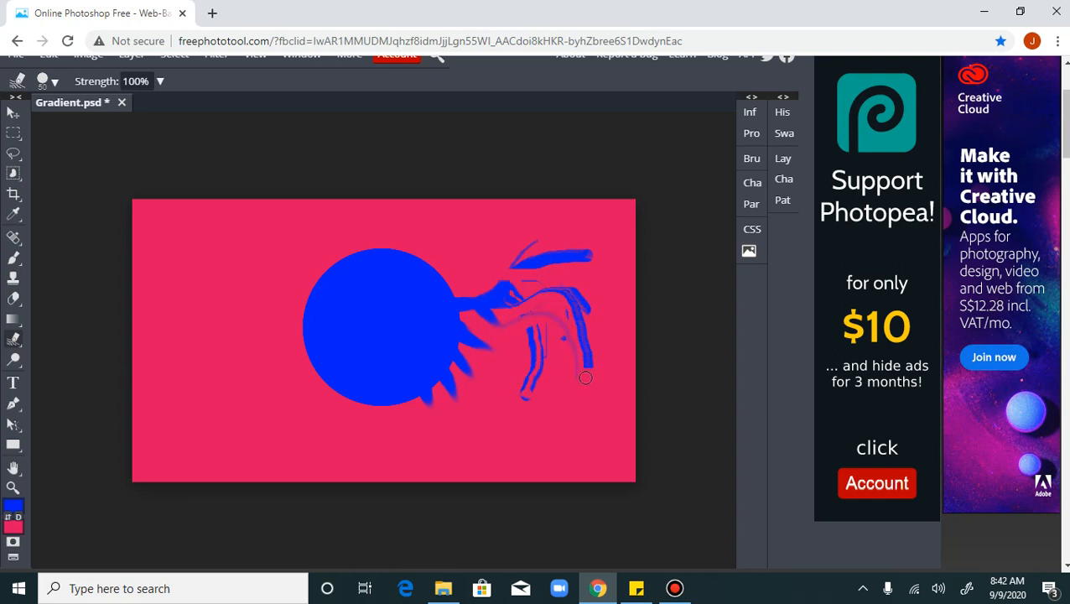
{"action": "mouse_move", "coordinate": [510, 316]}
{"action": "left_mouse_down"}
{"action": "mouse_move", "coordinate": [502, 293]}
{"action": "mouse_move", "coordinate": [577, 227]}
{"action": "mouse_move", "coordinate": [592, 249]}
{"action": "left_mouse_up"}
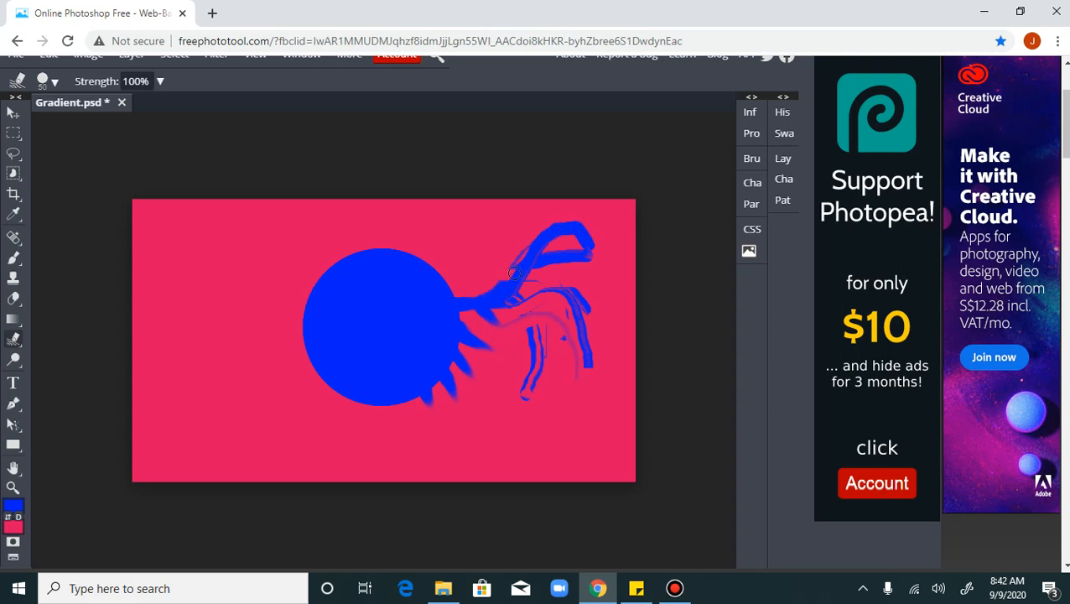
{"action": "mouse_move", "coordinate": [514, 273]}
{"action": "left_mouse_down"}
{"action": "mouse_move", "coordinate": [583, 321]}
{"action": "mouse_move", "coordinate": [597, 366]}
{"action": "left_mouse_up"}
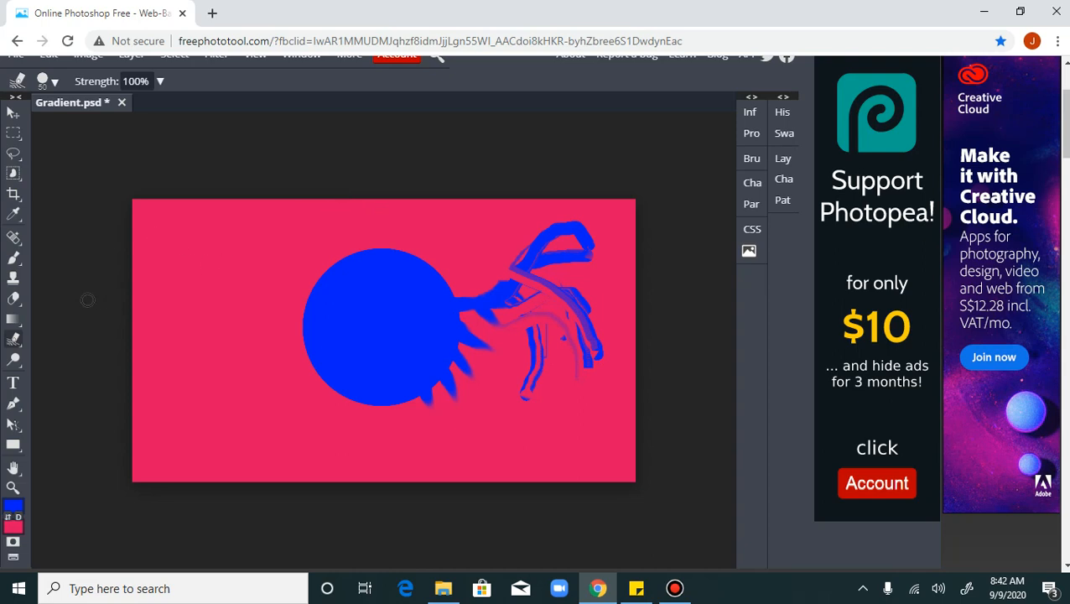
Blur the edges of the blue circle and its smudged strokes using the Blur tool at 200 px and 100% strength
{"action": "left_click", "coordinate": [14, 342]}
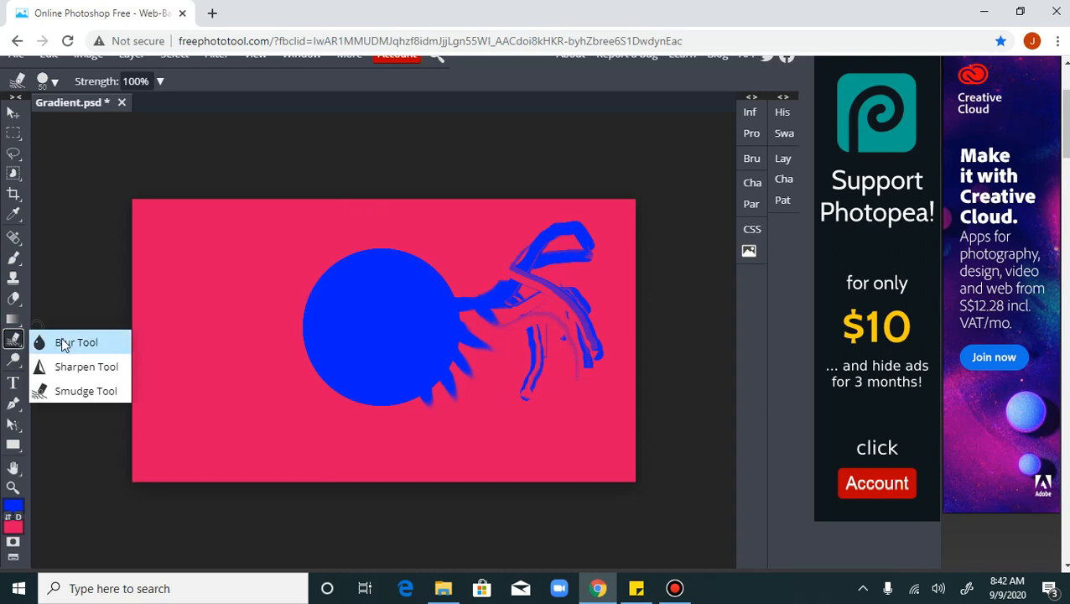
{"action": "left_click", "coordinate": [63, 344]}
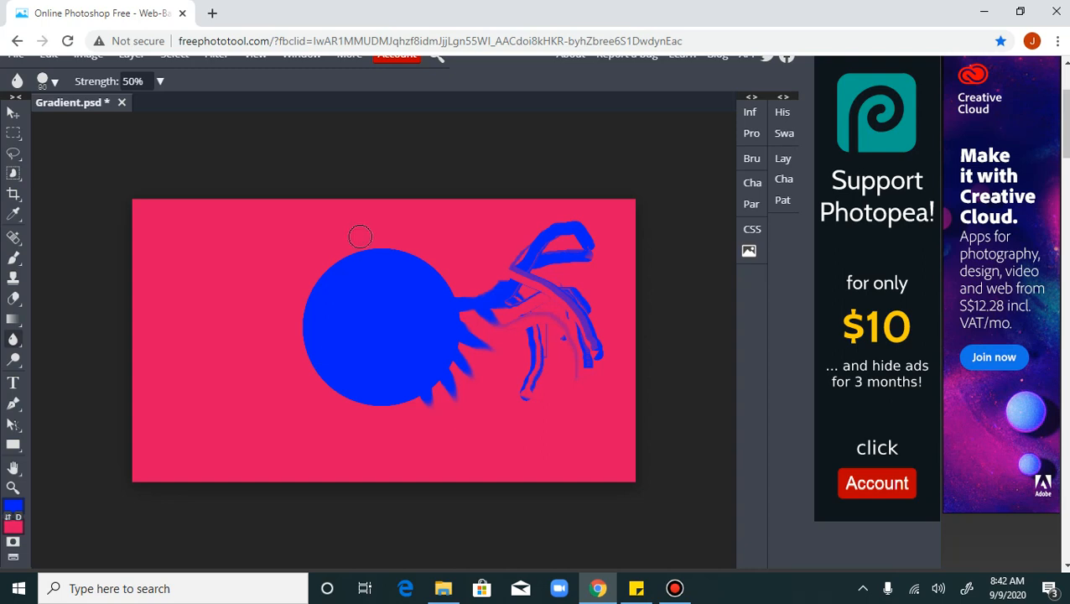
{"action": "key", "text": "bracketright"}
{"action": "key", "text": "bracketright"}
{"action": "left_click", "coordinate": [149, 82]}
{"action": "type", "text": "100"}
{"action": "key", "text": "Return"}
Sharpen the edges of the blue circle and its nearby spikes using the Sharpen tool enlarged to 125 px
{"action": "left_click", "coordinate": [13, 339]}
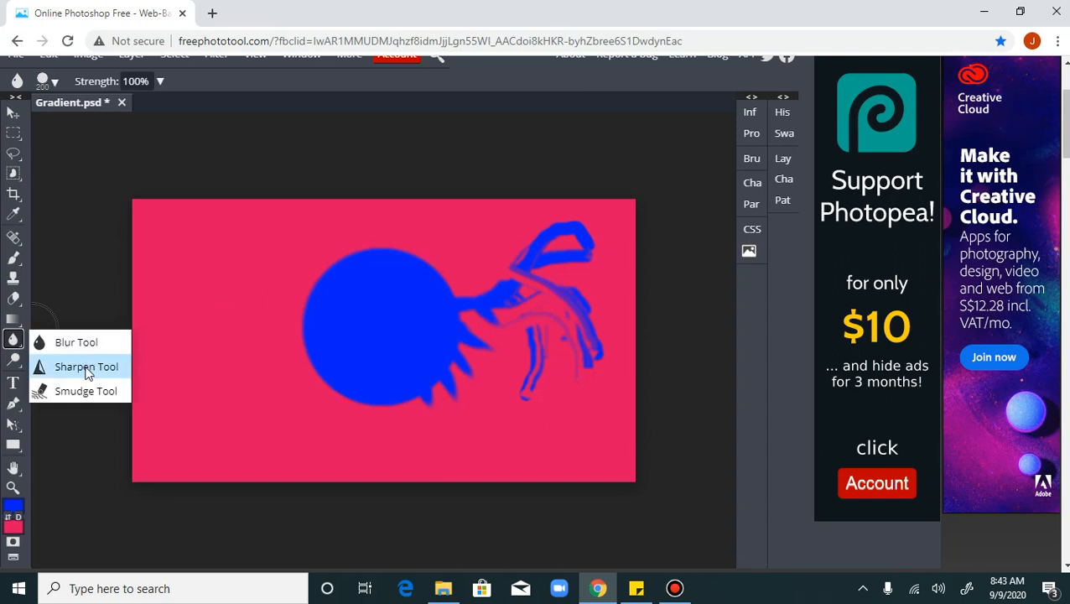
{"action": "left_click", "coordinate": [87, 367]}
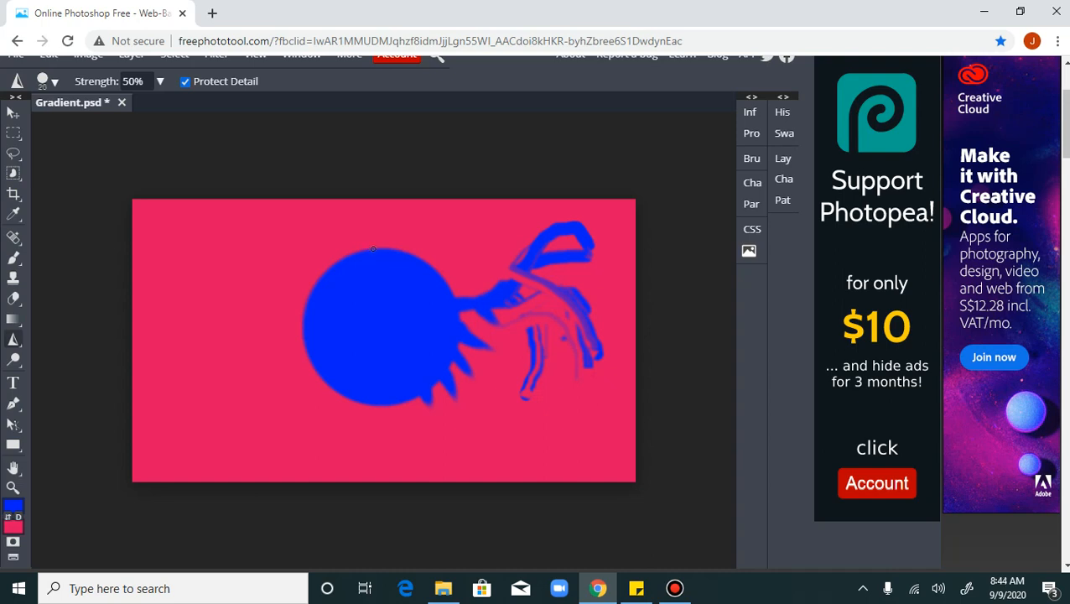
{"action": "key", "text": "bracketright"}
{"action": "key", "text": "bracketright"}
{"action": "key", "text": "bracketright"}
{"action": "key", "text": "bracketright"}
{"action": "left_click_drag", "start_coordinate": [500, 282], "coordinate": [508, 279]}
{"action": "mouse_move", "coordinate": [508, 278]}
{"action": "left_mouse_down"}
{"action": "mouse_move", "coordinate": [446, 296]}
{"action": "mouse_move", "coordinate": [453, 281]}
{"action": "mouse_move", "coordinate": [429, 283]}
{"action": "mouse_move", "coordinate": [423, 252]}
{"action": "mouse_move", "coordinate": [359, 248]}
{"action": "mouse_move", "coordinate": [320, 282]}
{"action": "mouse_move", "coordinate": [302, 328]}
{"action": "mouse_move", "coordinate": [310, 262]}
{"action": "mouse_move", "coordinate": [389, 263]}
{"action": "mouse_move", "coordinate": [448, 299]}
{"action": "mouse_move", "coordinate": [516, 295]}
{"action": "left_mouse_up"}
{"action": "left_click_drag", "start_coordinate": [476, 338], "coordinate": [465, 360]}
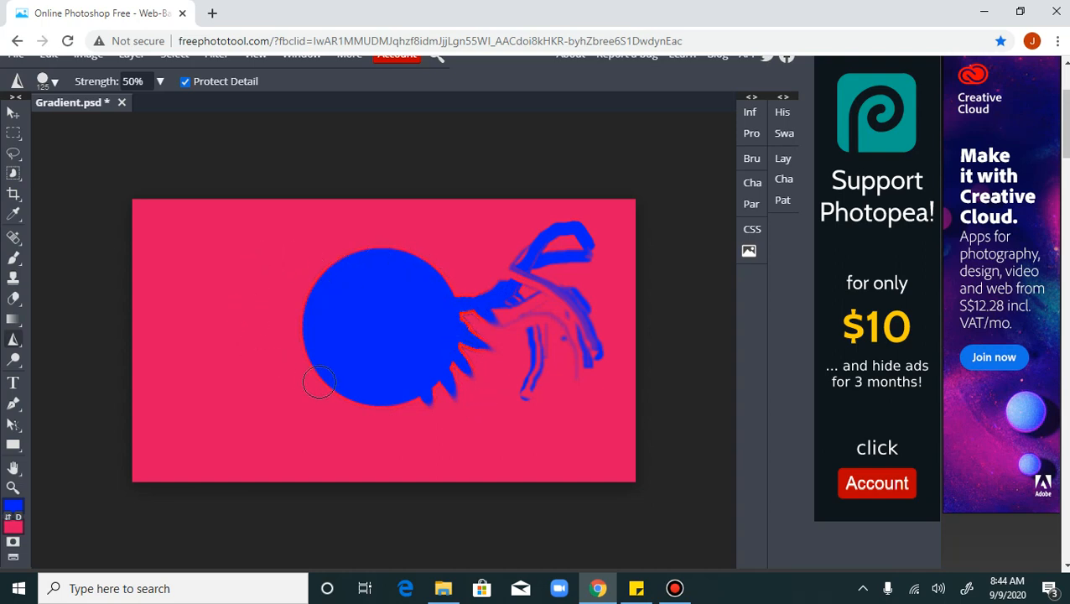
{"action": "mouse_move", "coordinate": [355, 249]}
{"action": "left_mouse_down"}
{"action": "mouse_move", "coordinate": [307, 319]}
{"action": "mouse_move", "coordinate": [321, 390]}
{"action": "left_mouse_up"}
{"action": "left_click", "coordinate": [52, 81]}
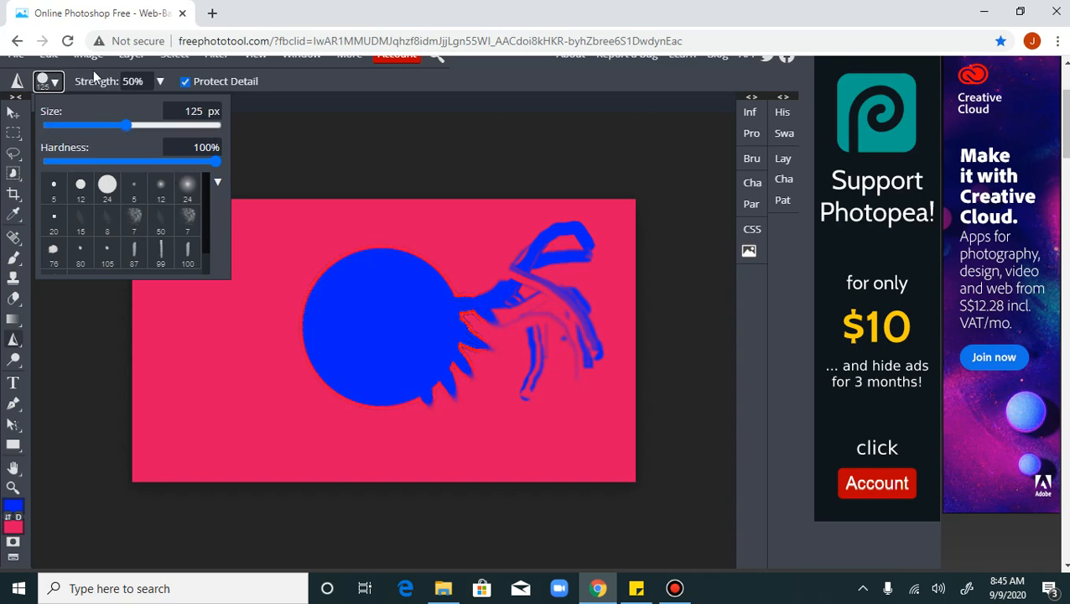
{"action": "left_click", "coordinate": [147, 81]}
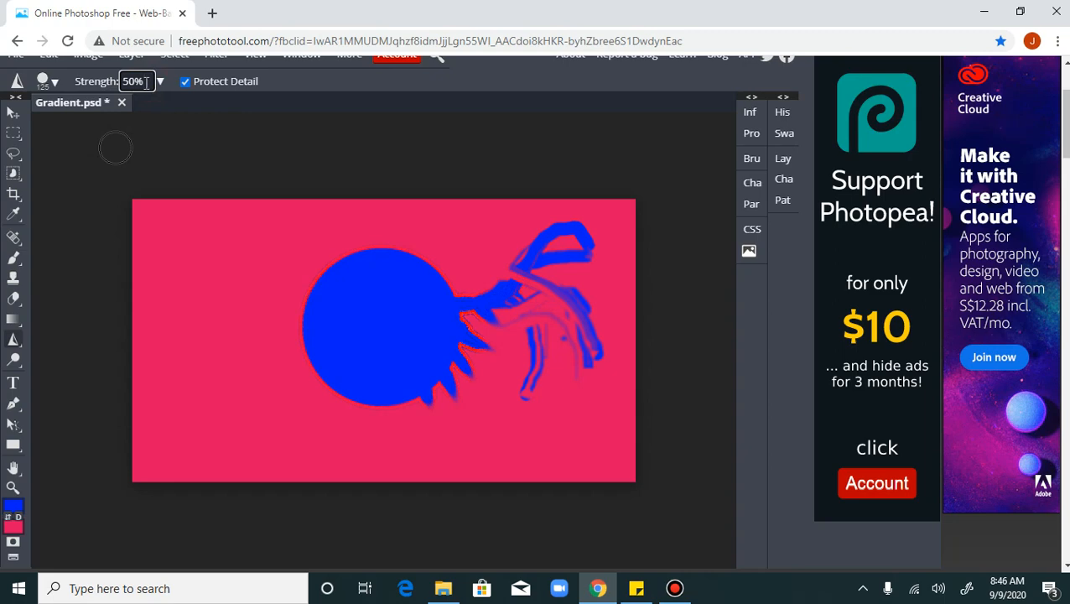
{"action": "left_click", "coordinate": [674, 588]}
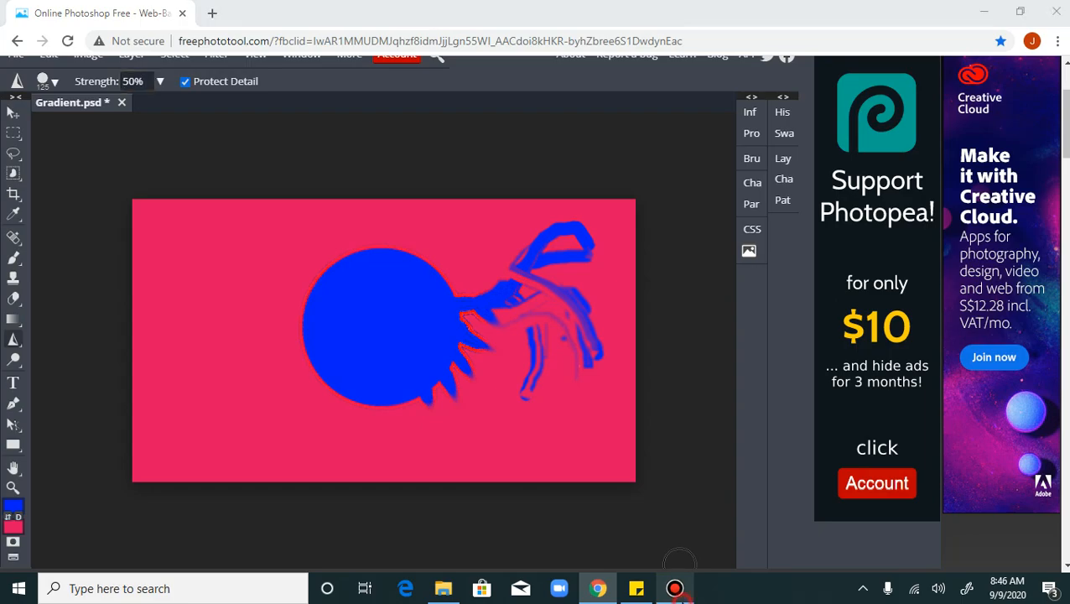